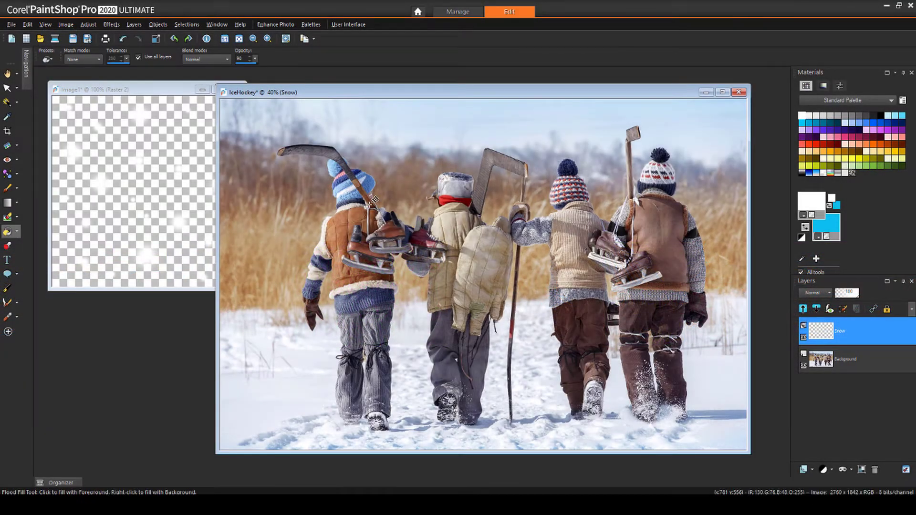
- Flood-fill the Snow layer with the Image1 snowflake pattern
{"action": "left_click", "coordinate": [811, 200]}
{"action": "left_click", "coordinate": [458, 145]}
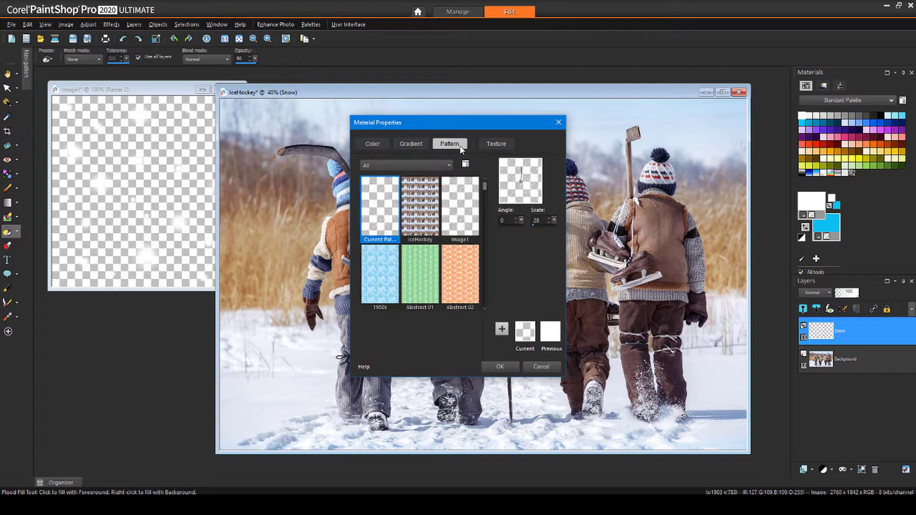
{"action": "left_click", "coordinate": [465, 208]}
{"action": "left_click", "coordinate": [500, 366]}
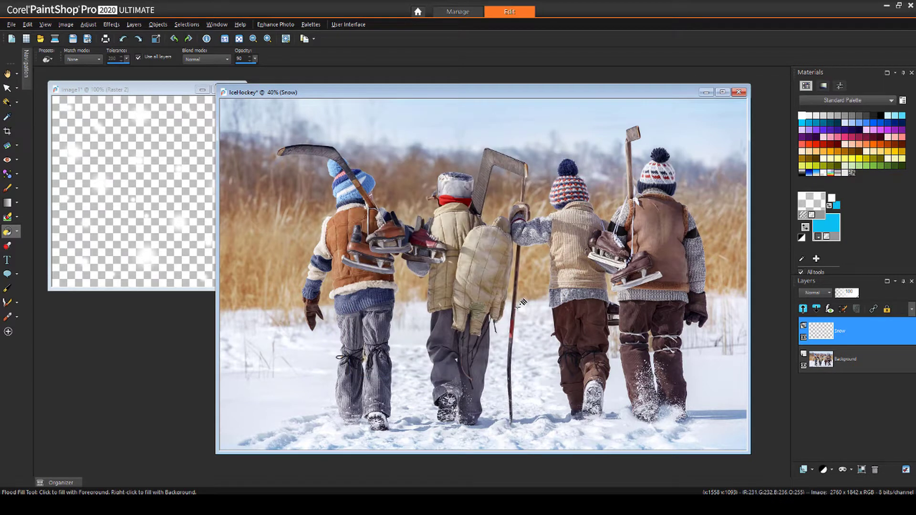
{"action": "left_click", "coordinate": [518, 305]}
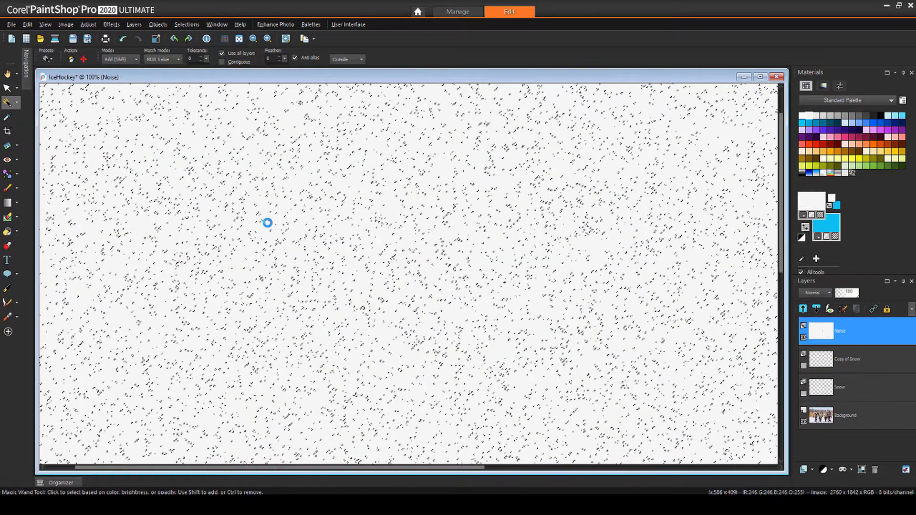
- Delete the Noise layer's white areas, deselect, and raise brightness to lighten the dots
{"action": "key", "text": "Delete"}
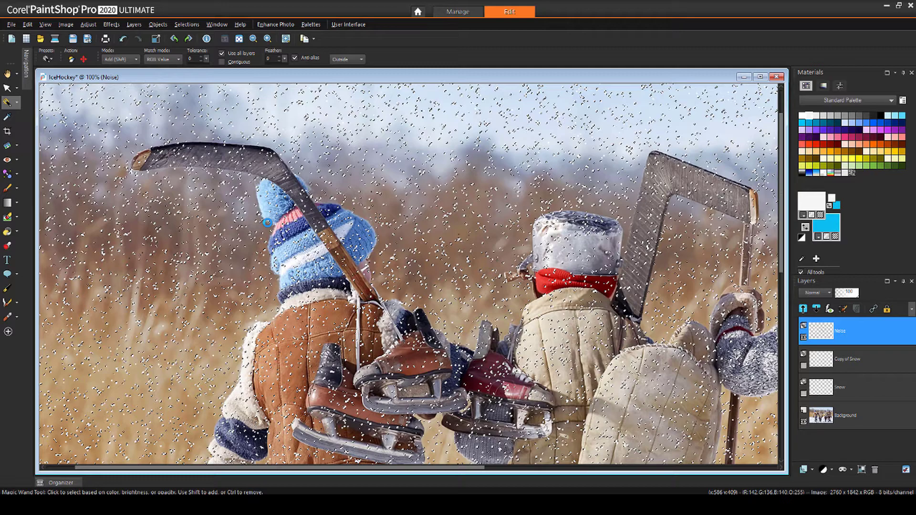
{"action": "key", "text": "ctrl+d"}
{"action": "left_click", "coordinate": [87, 25]}
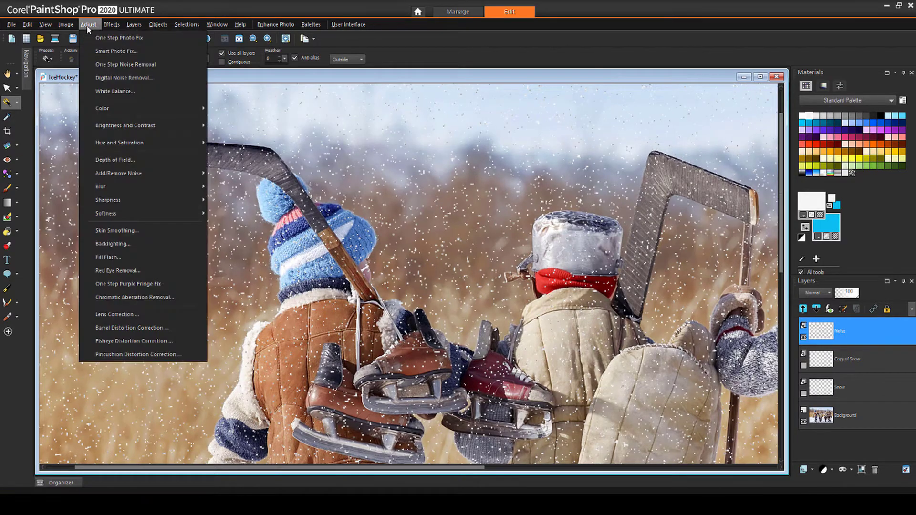
{"action": "mouse_move", "coordinate": [142, 126]}
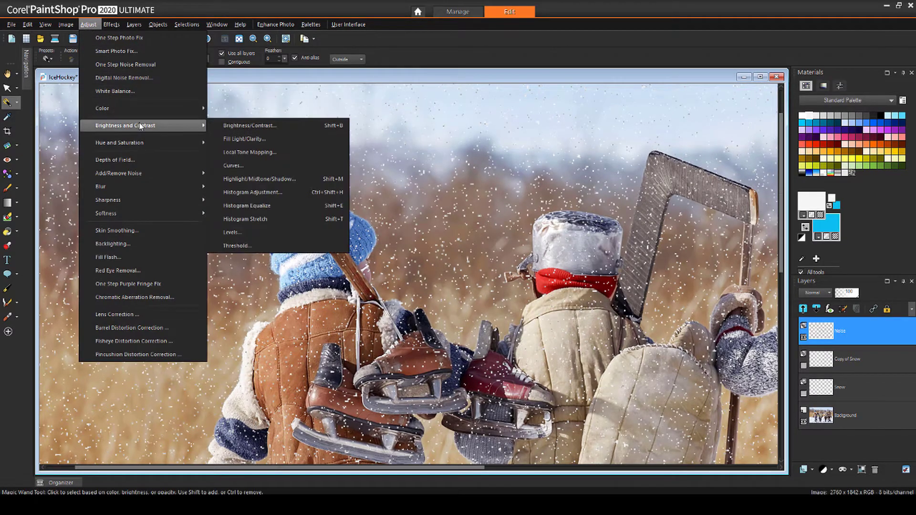
{"action": "left_click", "coordinate": [230, 125]}
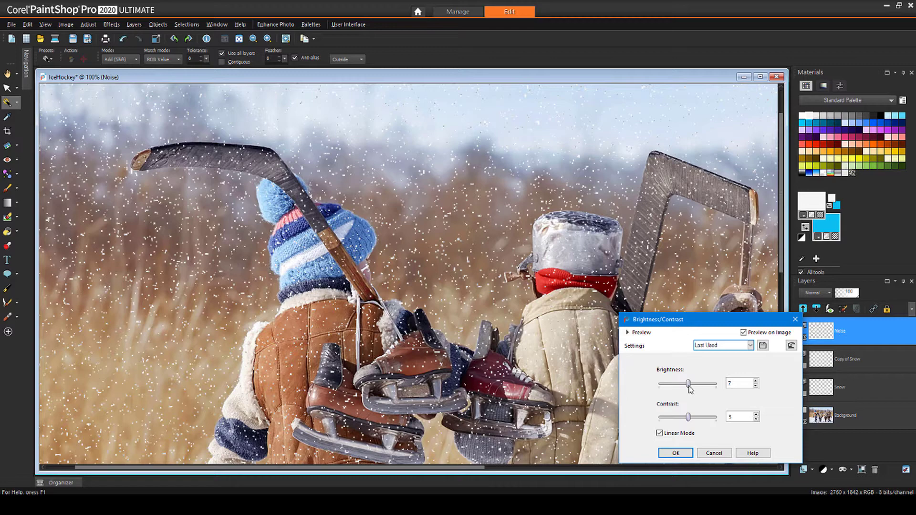
{"action": "left_click_drag", "start_coordinate": [689, 384], "coordinate": [718, 388]}
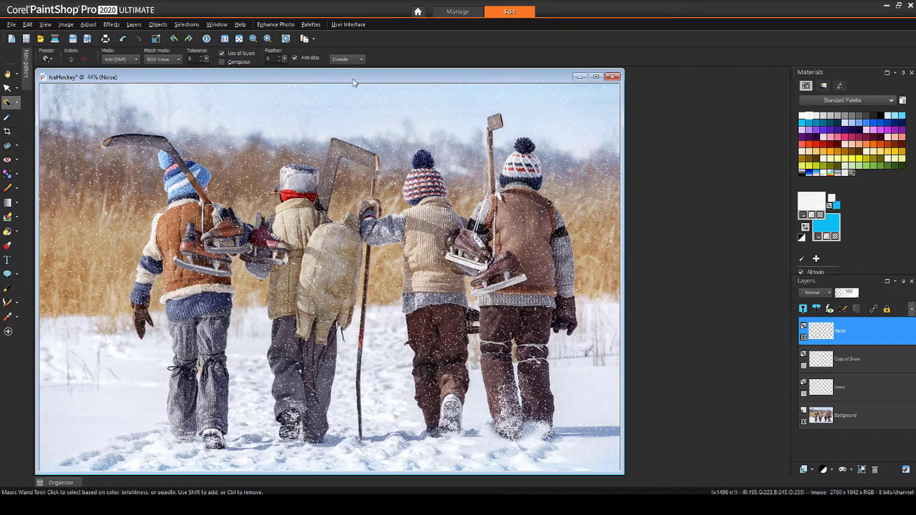
{"action": "left_click_drag", "start_coordinate": [354, 83], "coordinate": [399, 83]}
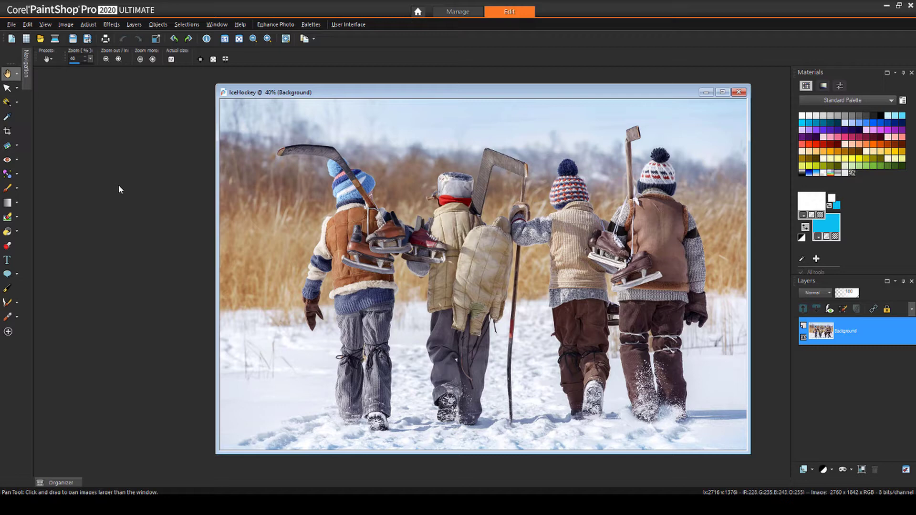
- Create a 400x400 transparent Image1 and add a Raster 2 layer
{"action": "left_click", "coordinate": [11, 24]}
{"action": "left_click", "coordinate": [47, 39]}
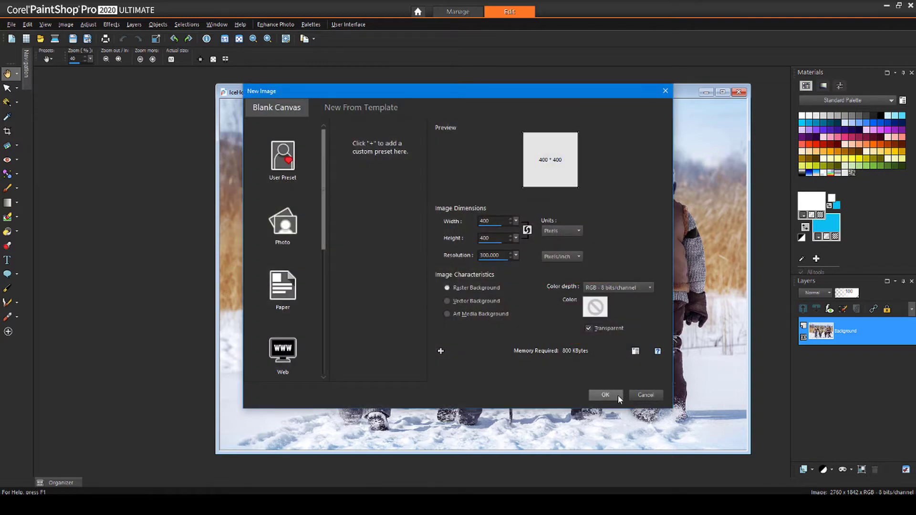
{"action": "left_click", "coordinate": [604, 395]}
{"action": "left_click", "coordinate": [804, 469]}
{"action": "left_click", "coordinate": [820, 394]}
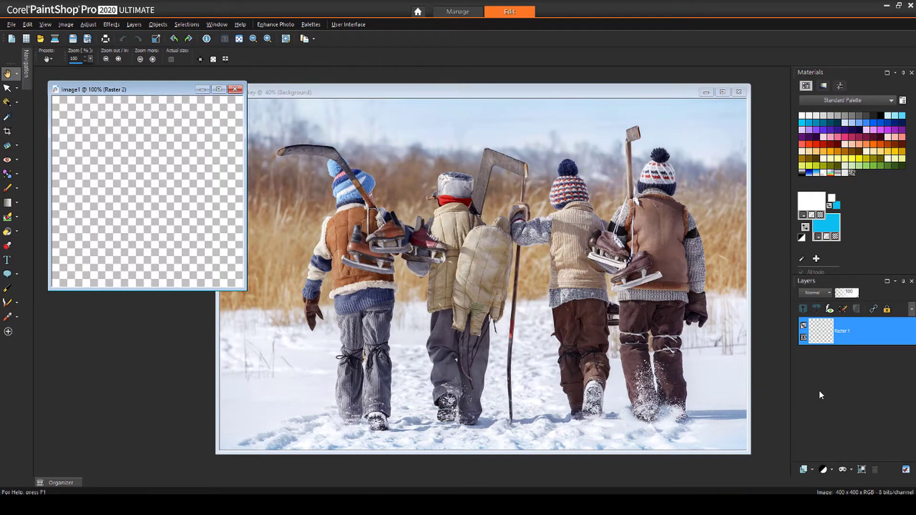
{"action": "left_click", "coordinate": [366, 351]}
- Flood-fill Raster 1 with solid black
{"action": "left_click", "coordinate": [847, 366]}
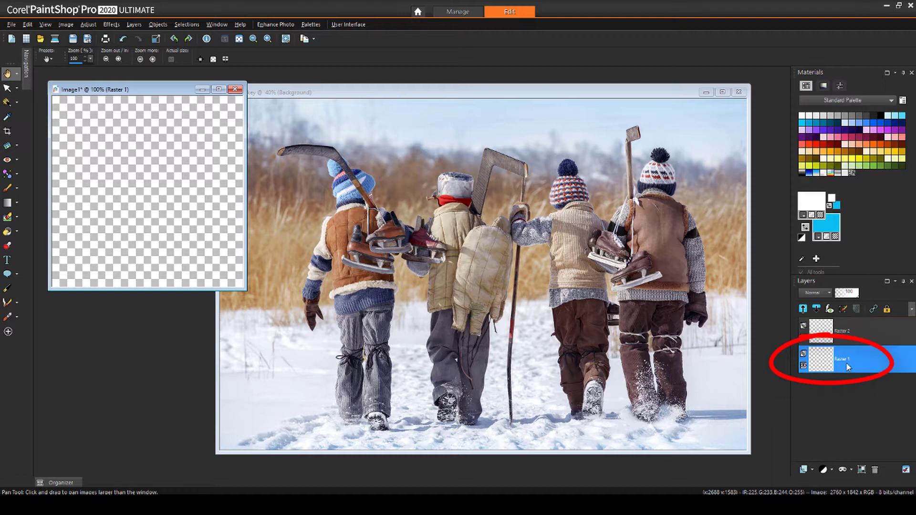
{"action": "left_click", "coordinate": [7, 231]}
{"action": "left_click", "coordinate": [881, 115]}
{"action": "left_click", "coordinate": [164, 183]}
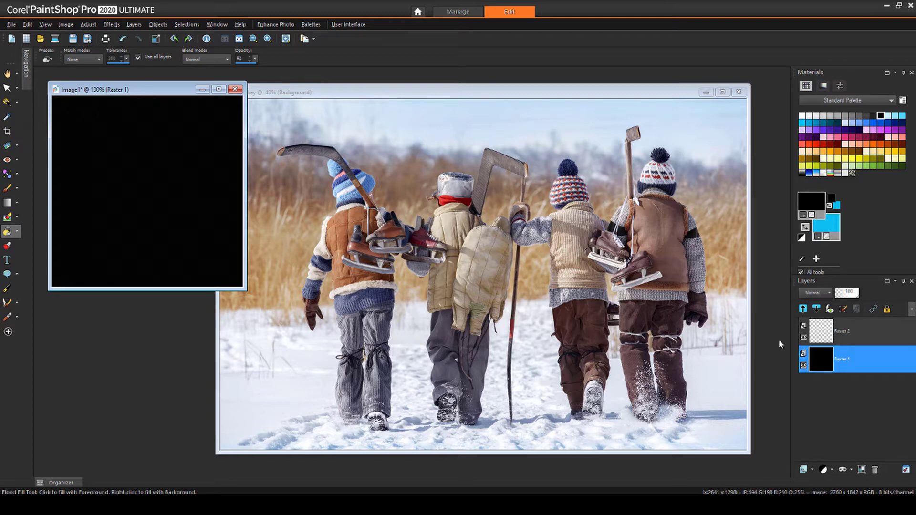
- Paint soft white dots and larger snowflakes on Raster 2 with a white Paint Brush
{"action": "left_click", "coordinate": [851, 332]}
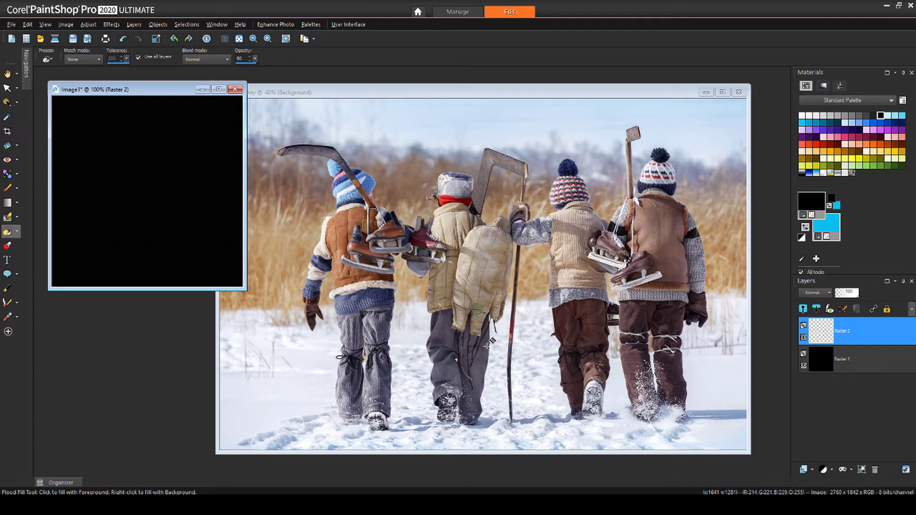
{"action": "left_click", "coordinate": [9, 189]}
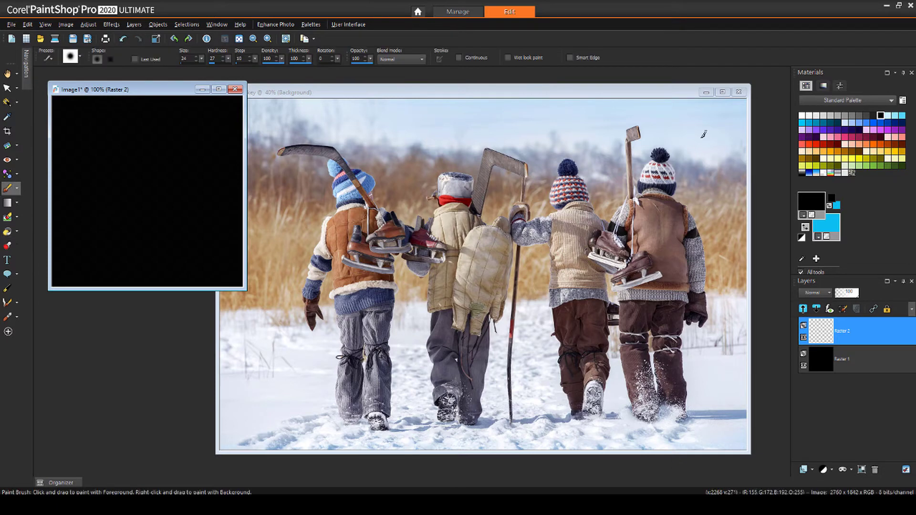
{"action": "left_click", "coordinate": [803, 115]}
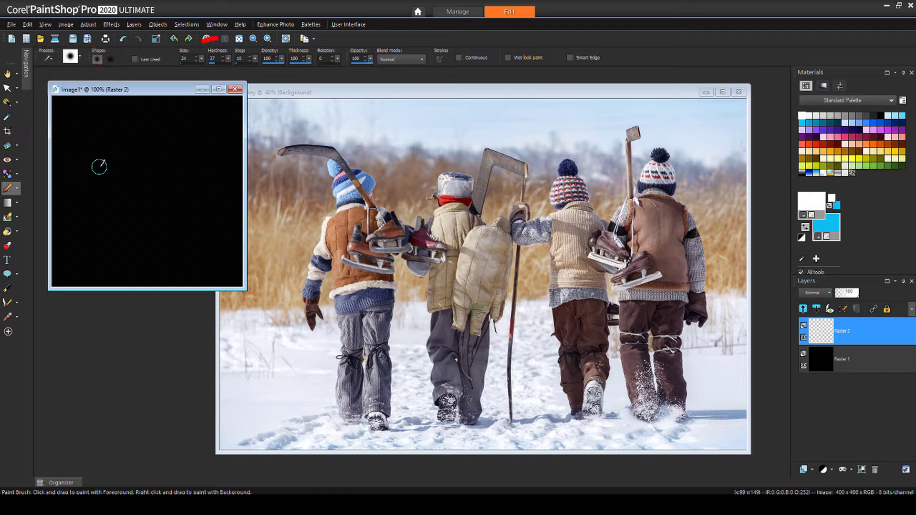
{"action": "left_click", "coordinate": [98, 126]}
{"action": "left_click", "coordinate": [179, 168]}
{"action": "left_click", "coordinate": [85, 262]}
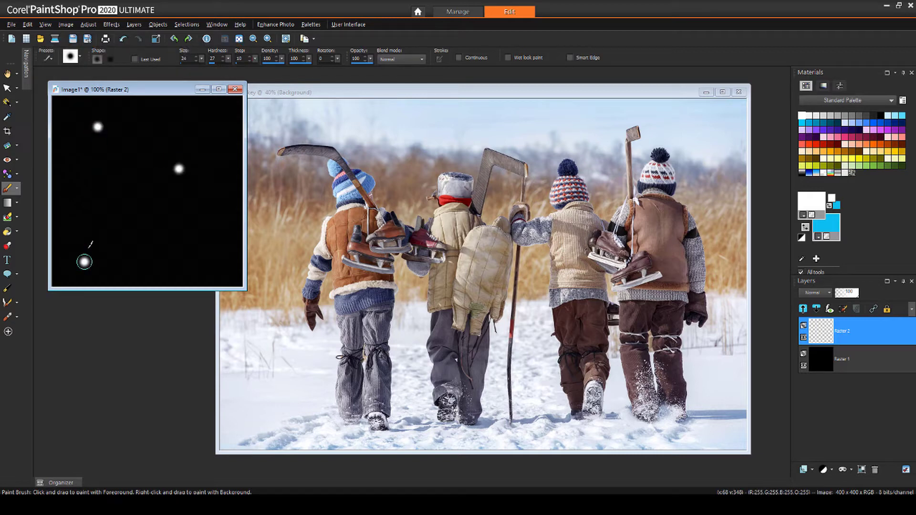
{"action": "left_click", "coordinate": [86, 223]}
{"action": "left_click", "coordinate": [208, 242]}
{"action": "left_click", "coordinate": [178, 223]}
{"action": "left_click", "coordinate": [100, 184]}
{"action": "left_click", "coordinate": [140, 114]}
{"action": "left_click", "coordinate": [73, 151]}
{"action": "left_click", "coordinate": [222, 124]}
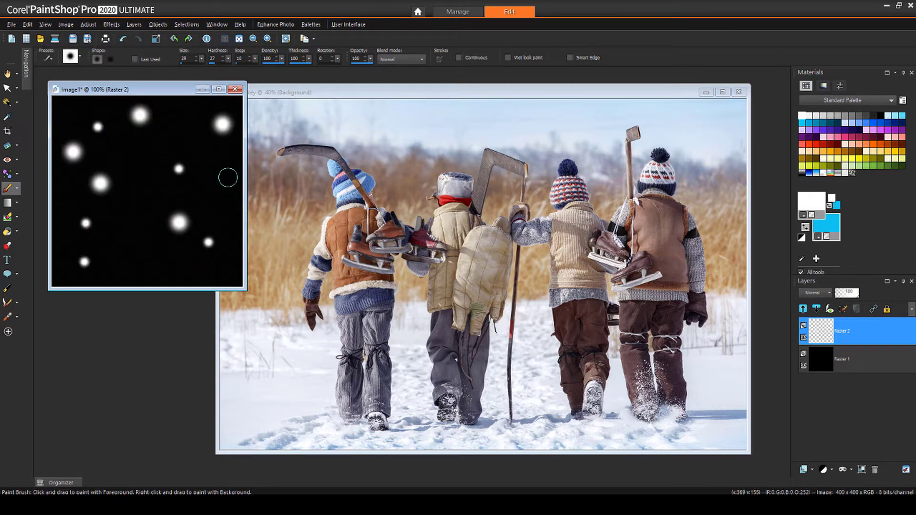
{"action": "left_click", "coordinate": [145, 256]}
{"action": "left_click", "coordinate": [221, 187]}
- Add more small white snowflake dots, then hide the black Raster 1 layer
{"action": "left_click", "coordinate": [236, 268]}
{"action": "left_click", "coordinate": [204, 278]}
{"action": "left_click", "coordinate": [69, 108]}
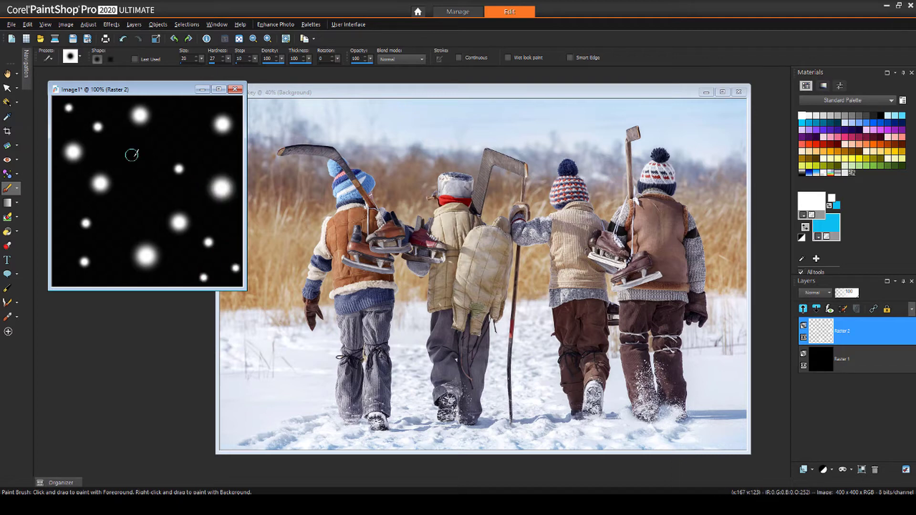
{"action": "left_click", "coordinate": [138, 161]}
{"action": "left_click", "coordinate": [133, 200]}
{"action": "left_click", "coordinate": [147, 216]}
{"action": "left_click", "coordinate": [66, 197]}
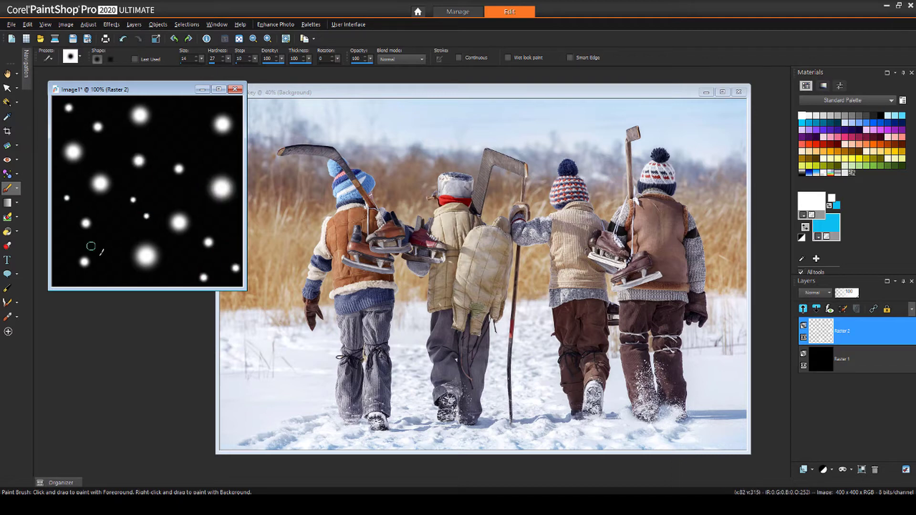
{"action": "left_click", "coordinate": [112, 274]}
{"action": "left_click", "coordinate": [188, 109]}
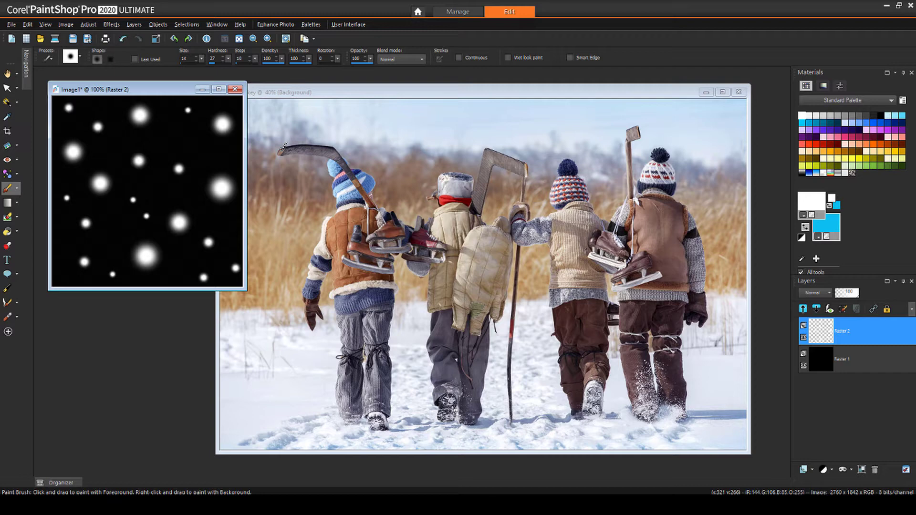
{"action": "left_click", "coordinate": [803, 365]}
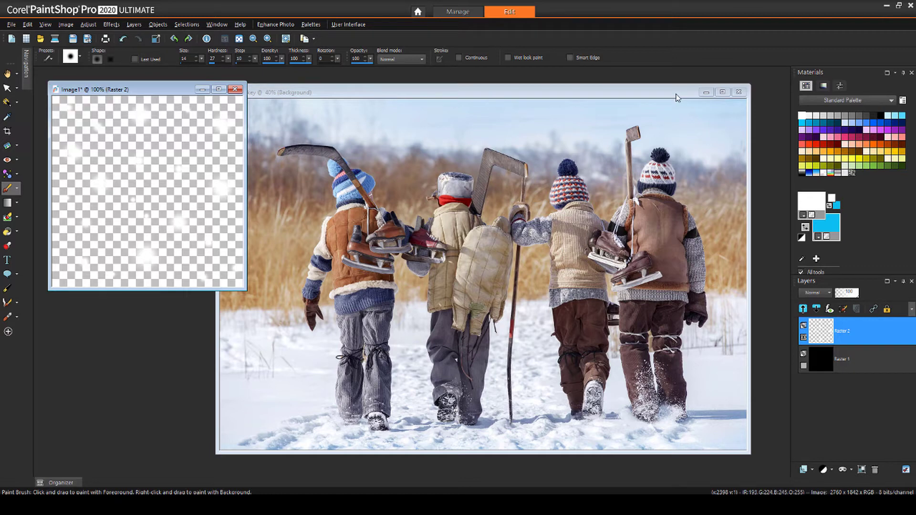
- Add a new raster layer named Snow to the IceHockey photo
{"action": "left_click", "coordinate": [749, 181]}
{"action": "left_click", "coordinate": [812, 469]}
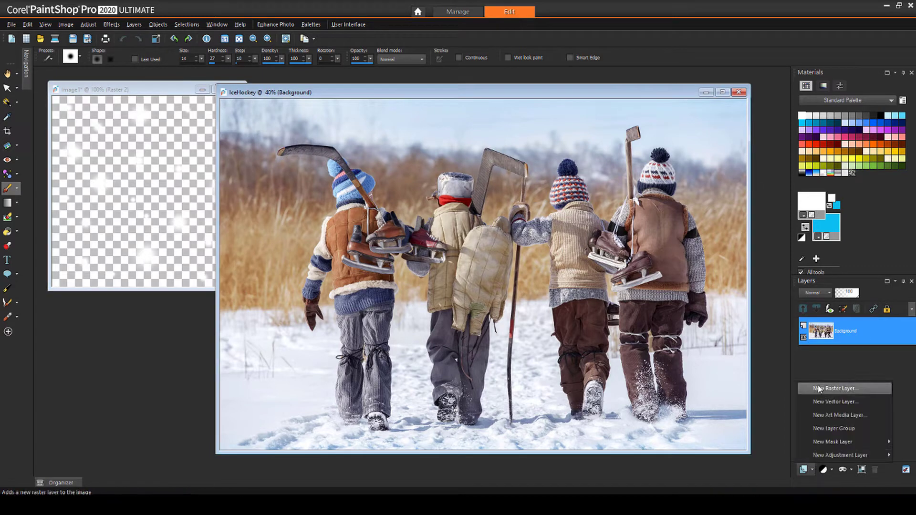
{"action": "left_click", "coordinate": [817, 386]}
{"action": "type", "text": "snow"}
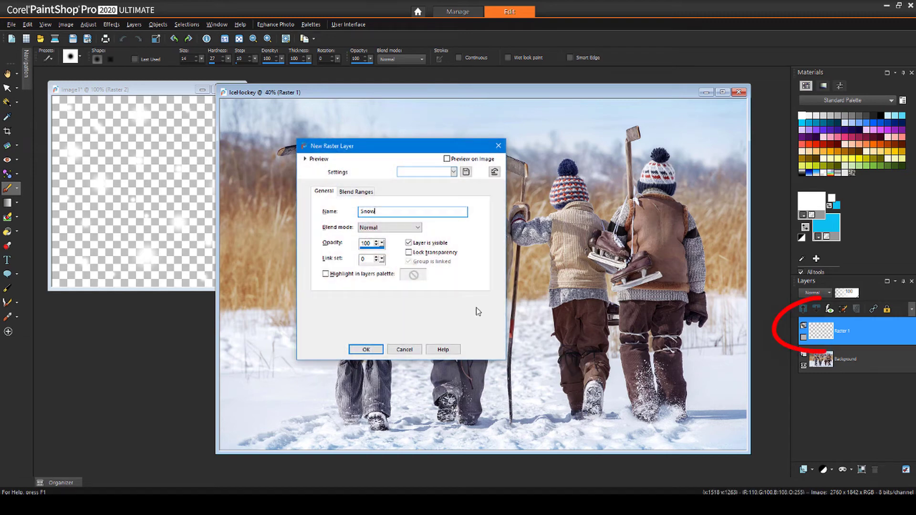
{"action": "left_click", "coordinate": [366, 350]}
- Flood-fill the Snow layer with the Image1 snowflake pattern
{"action": "left_click", "coordinate": [7, 233]}
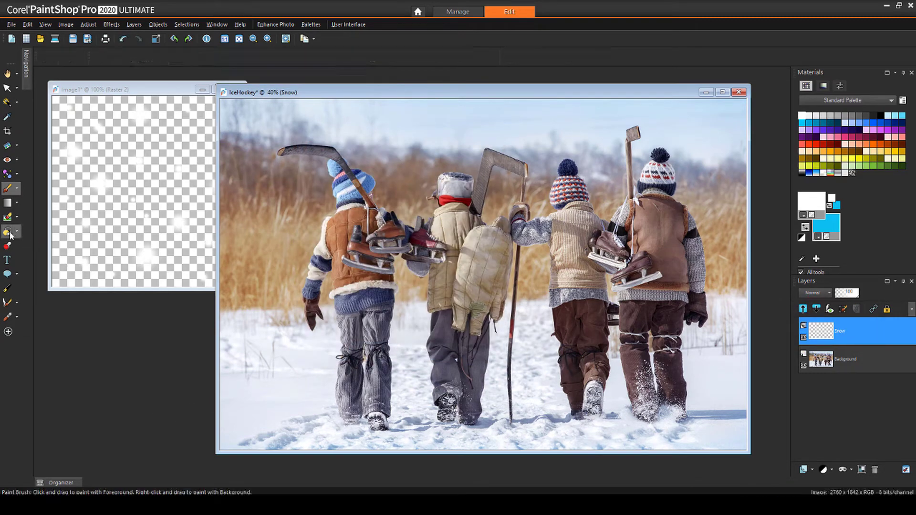
{"action": "left_click", "coordinate": [810, 201]}
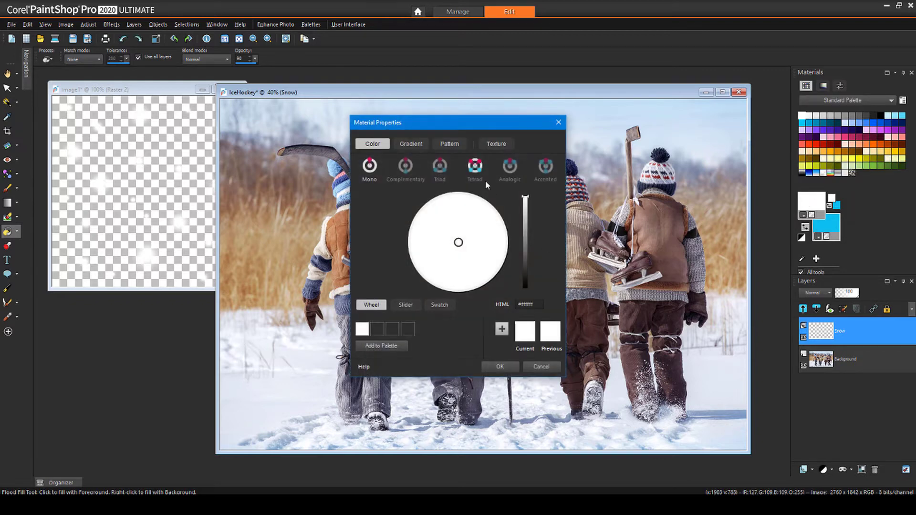
{"action": "left_click", "coordinate": [460, 146]}
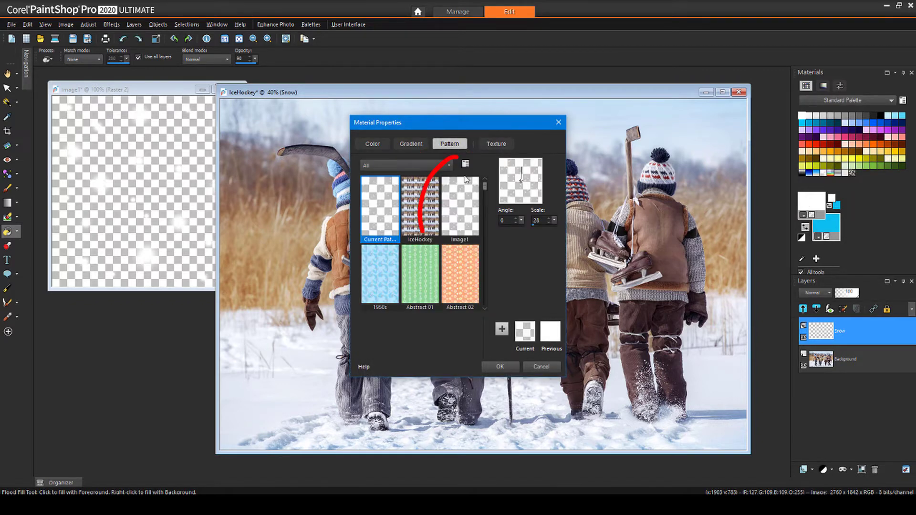
{"action": "left_click", "coordinate": [460, 207]}
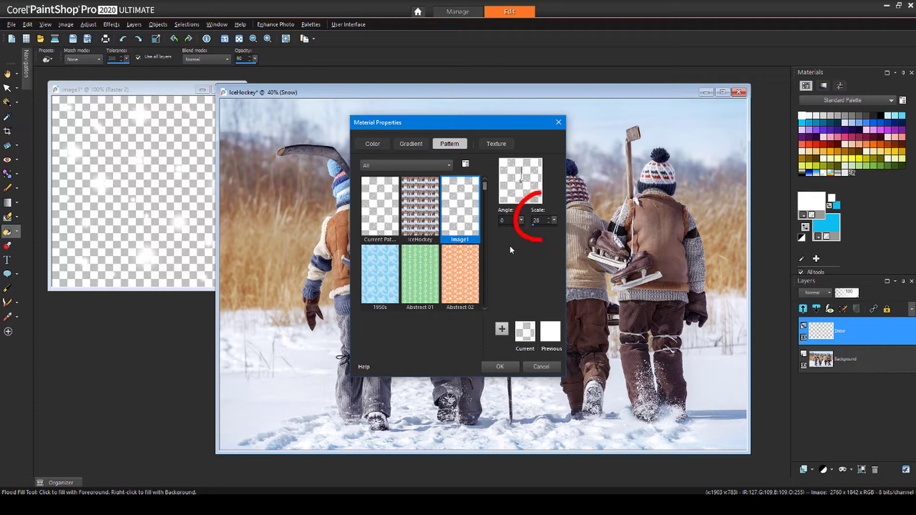
{"action": "left_click", "coordinate": [499, 367]}
{"action": "left_click", "coordinate": [517, 307]}
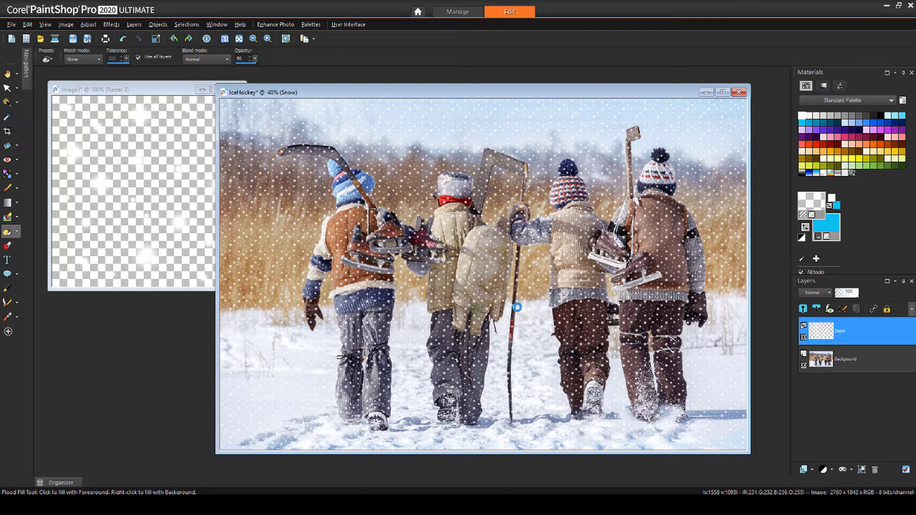
- Undo the fill and refill the Snow layer with the Image1 pattern at scale 81
{"action": "key", "text": "ctrl+z"}
{"action": "left_click", "coordinate": [807, 203]}
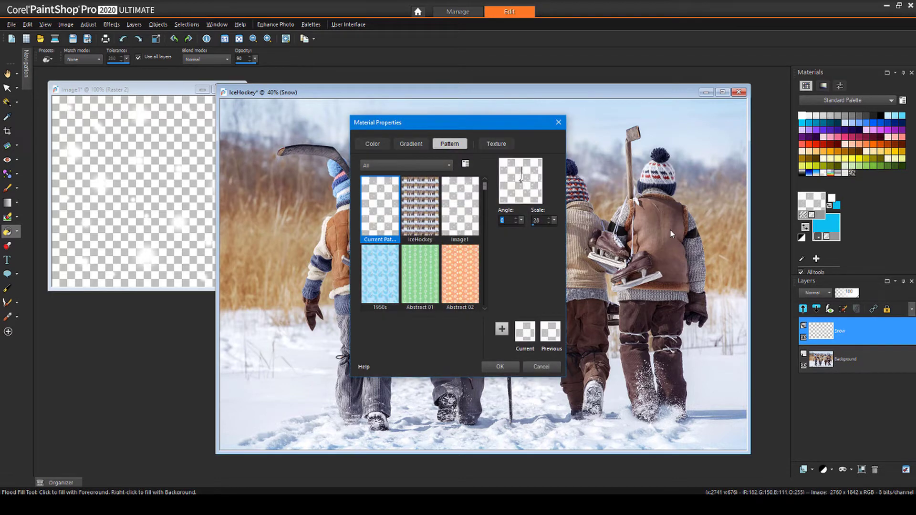
{"action": "left_click", "coordinate": [537, 220]}
{"action": "type", "text": "81"}
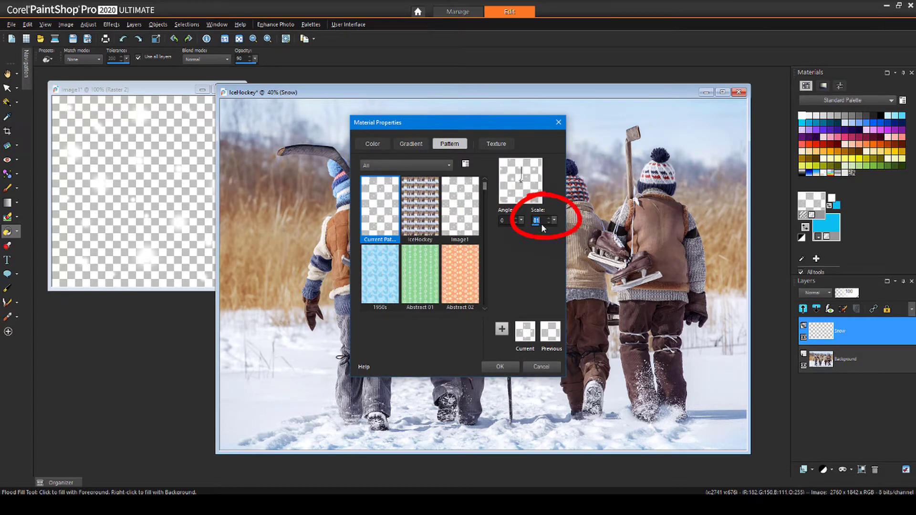
{"action": "left_click", "coordinate": [498, 367]}
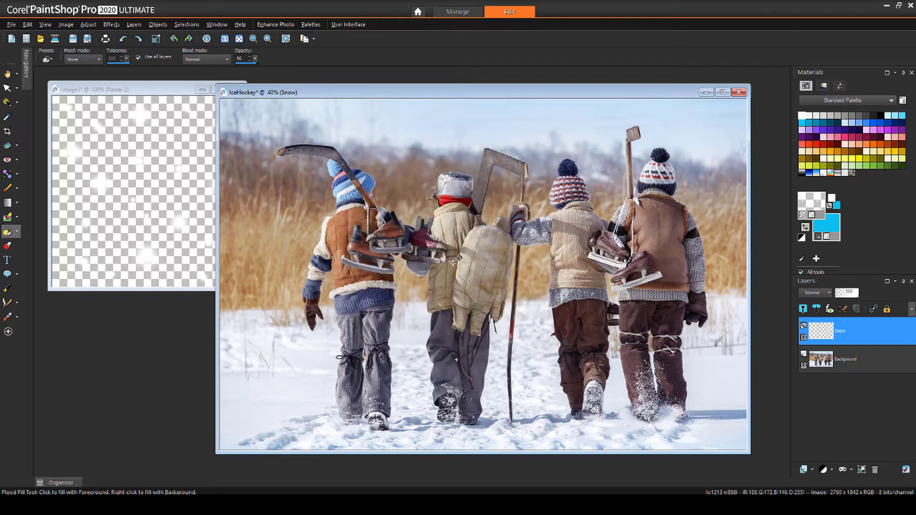
{"action": "left_click", "coordinate": [363, 372]}
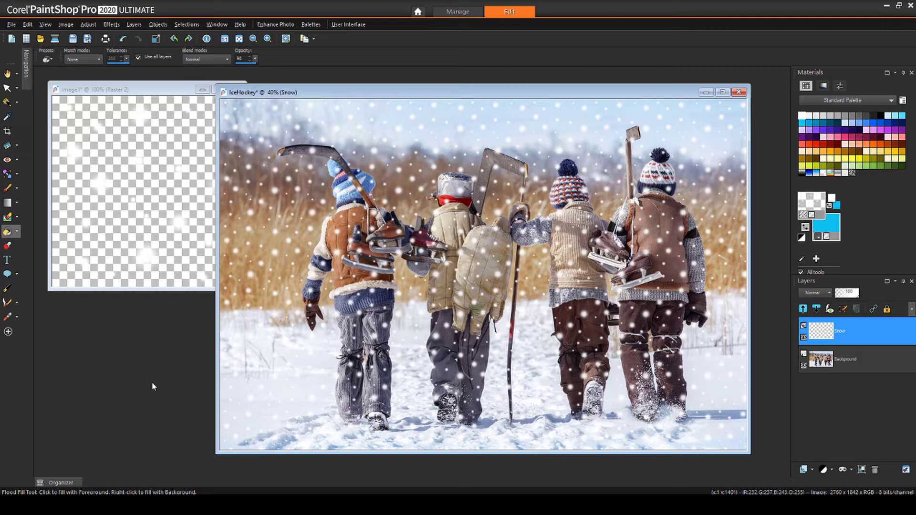
- Soften the Snow layer's flakes with Gaussian Blur at radius 7.00
{"action": "left_click", "coordinate": [89, 25]}
{"action": "mouse_move", "coordinate": [134, 186]}
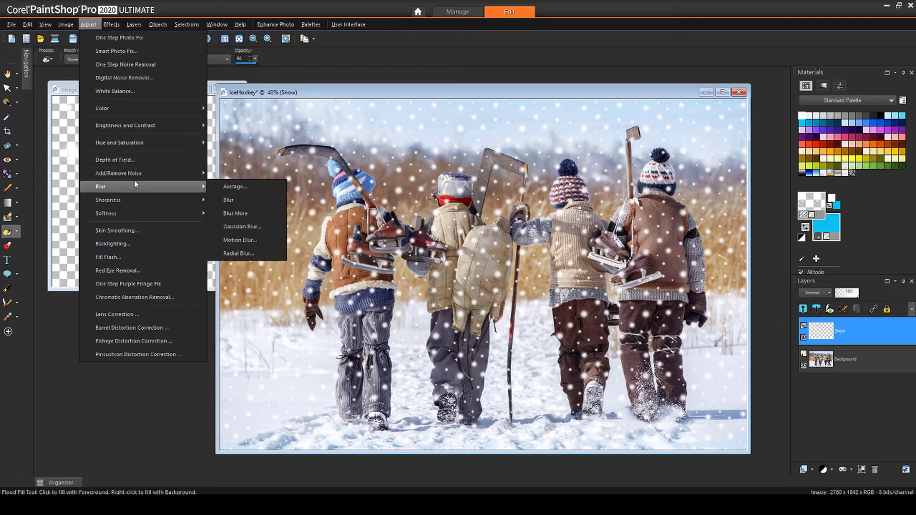
{"action": "left_click", "coordinate": [242, 227]}
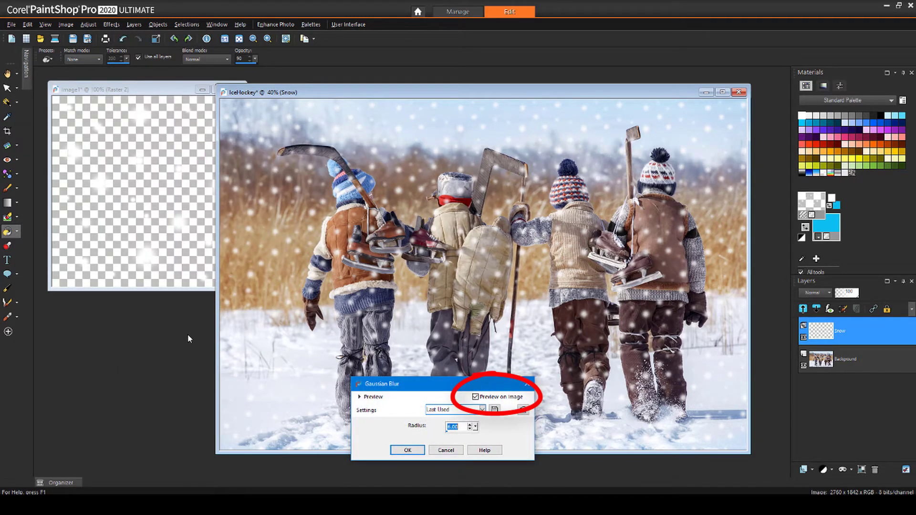
{"action": "left_click", "coordinate": [470, 425]}
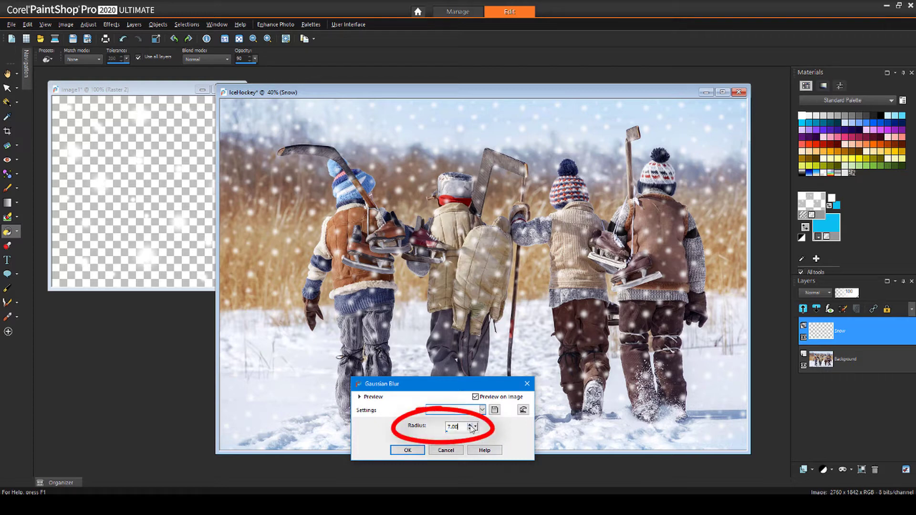
{"action": "left_click", "coordinate": [407, 449]}
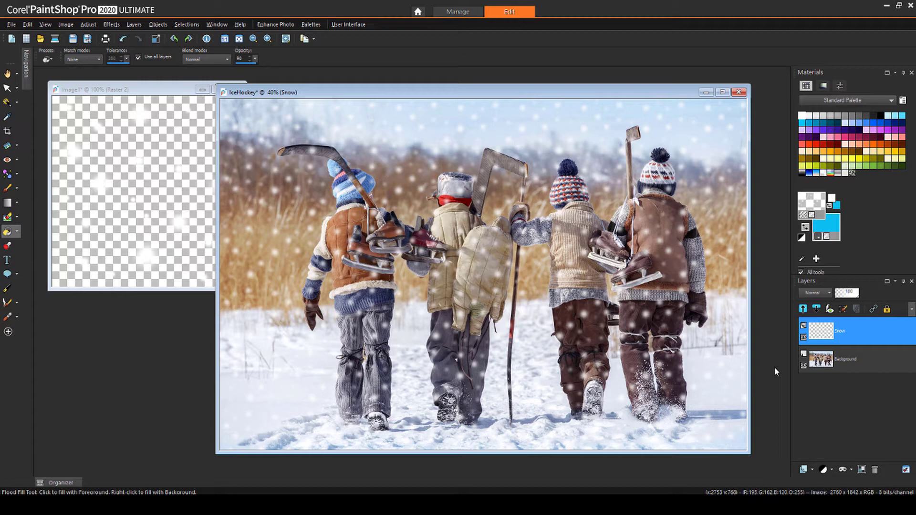
- Duplicate the Snow layer and scale the Copy of Snow up with the Pick tool
{"action": "right_click", "coordinate": [841, 336]}
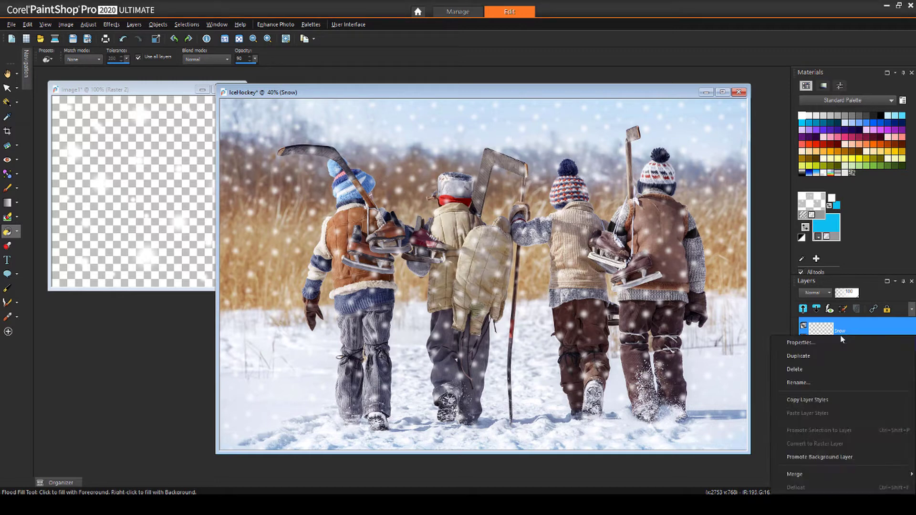
{"action": "left_click", "coordinate": [838, 356]}
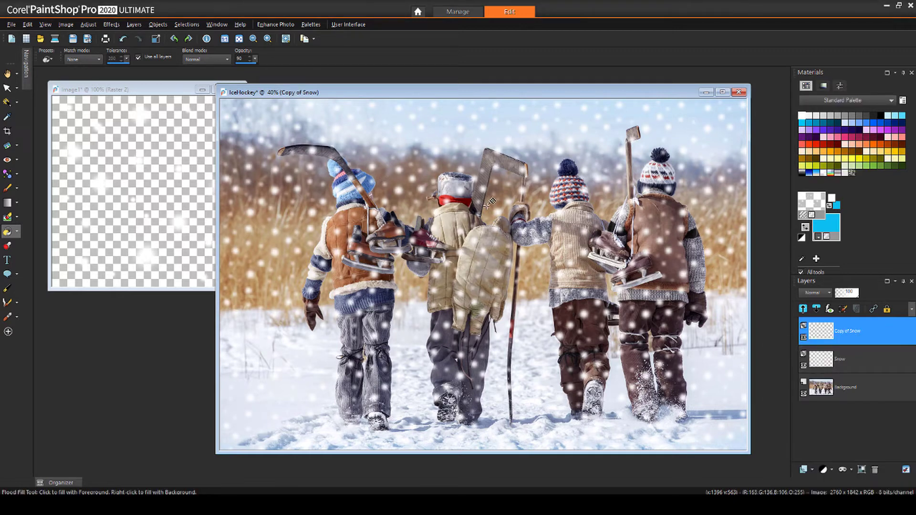
{"action": "scroll", "coordinate": [594, 276], "scroll_direction": "down", "scroll_amount": 1}
{"action": "left_click_drag", "start_coordinate": [618, 367], "coordinate": [727, 464]}
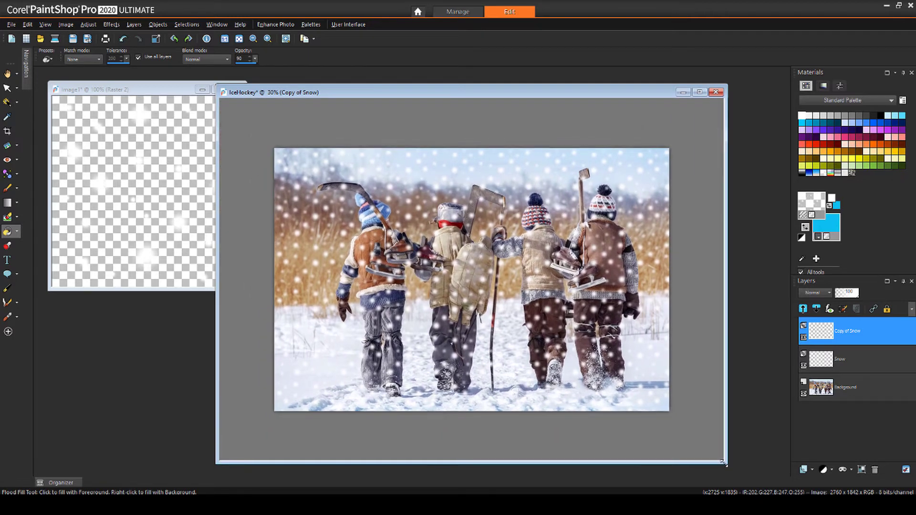
{"action": "left_click", "coordinate": [7, 88]}
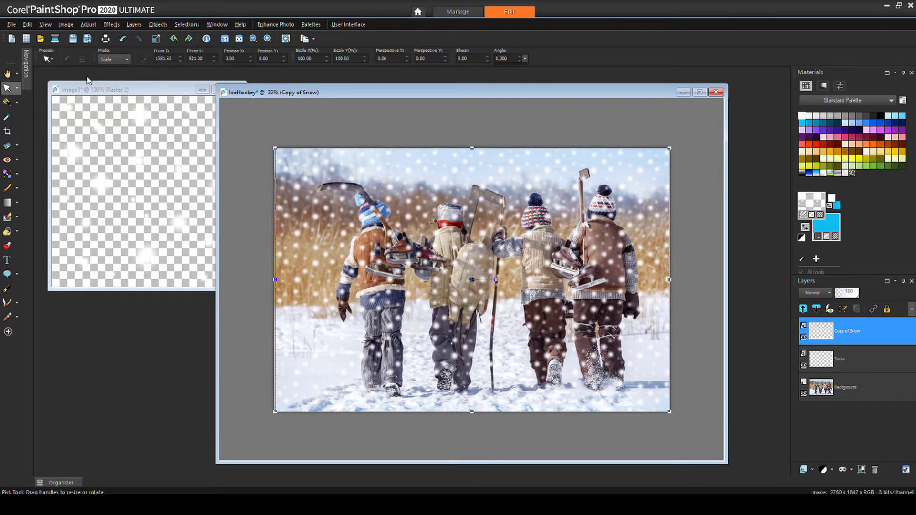
{"action": "left_click_drag", "start_coordinate": [618, 396], "coordinate": [701, 416]}
- Hide the Snow layer
{"action": "scroll", "coordinate": [461, 211], "scroll_direction": "down", "scroll_amount": 1}
{"action": "scroll", "coordinate": [461, 211], "scroll_direction": "up", "scroll_amount": 2}
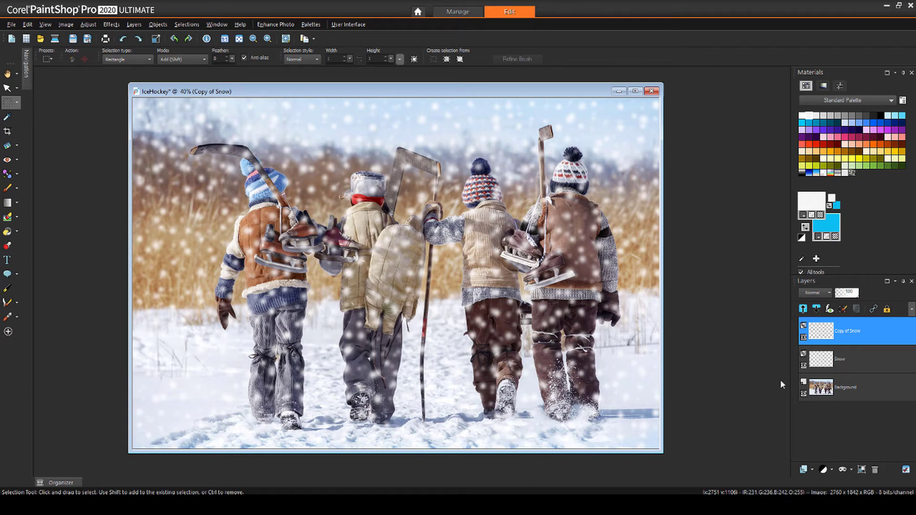
{"action": "left_click", "coordinate": [803, 366]}
- Hide Copy of Snow and add a new raster layer named Noise
{"action": "left_click", "coordinate": [803, 337]}
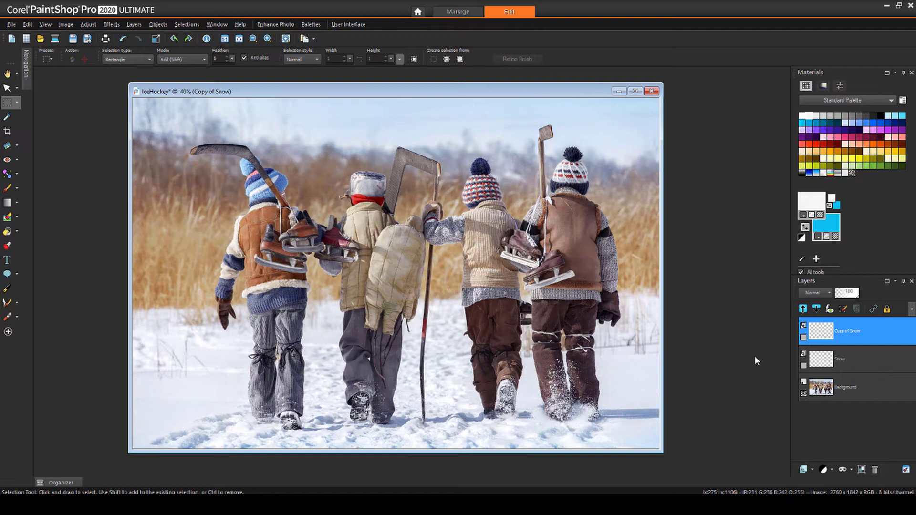
{"action": "left_click", "coordinate": [806, 470]}
{"action": "left_click", "coordinate": [825, 384]}
{"action": "type", "text": "Noise"}
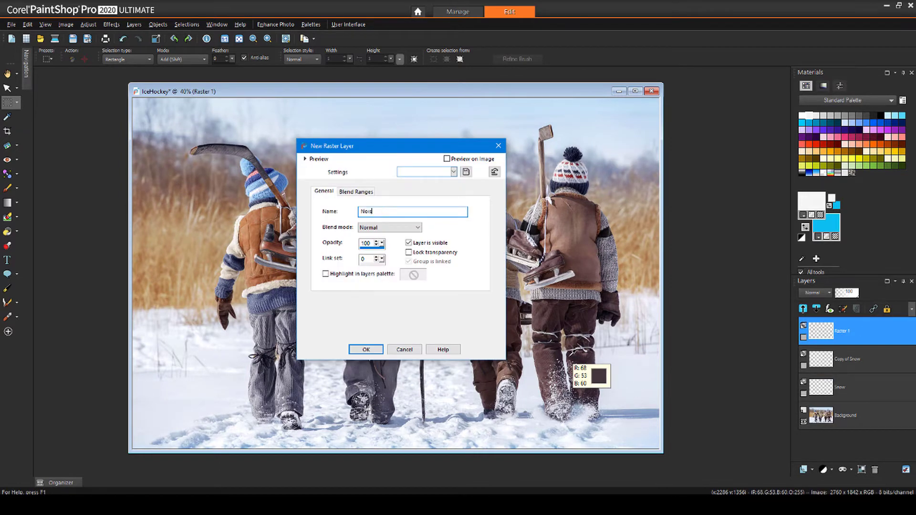
{"action": "left_click", "coordinate": [366, 349]}
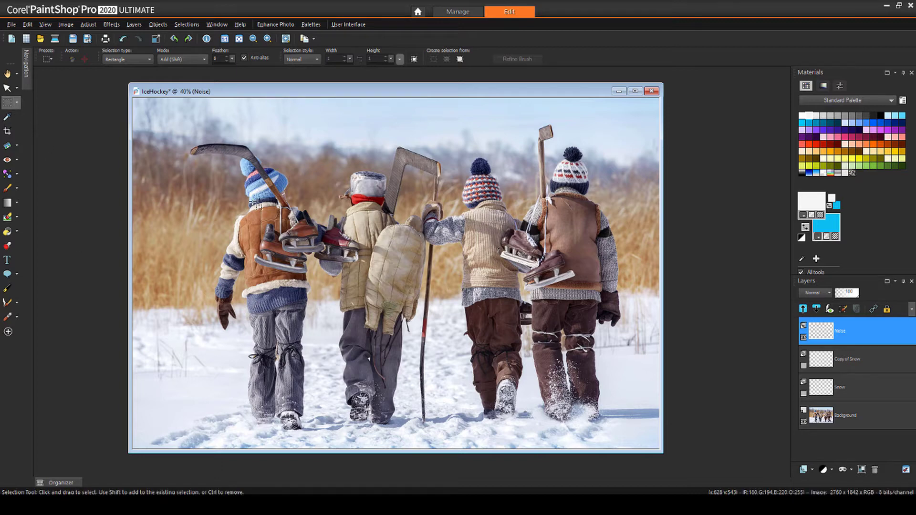
- Fill a rectangle over the photo's upper-left area with near-white, then deselect
{"action": "left_click_drag", "start_coordinate": [405, 255], "coordinate": [65, 72]}
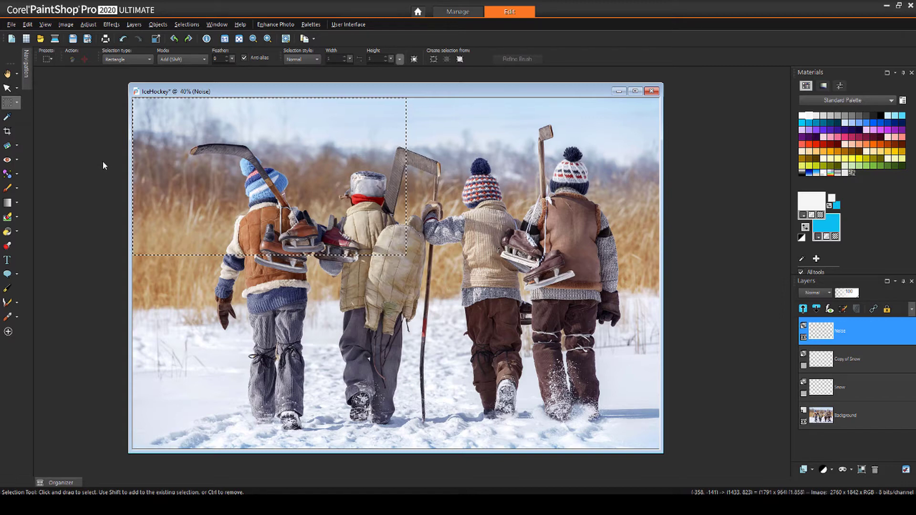
{"action": "left_click", "coordinate": [6, 232]}
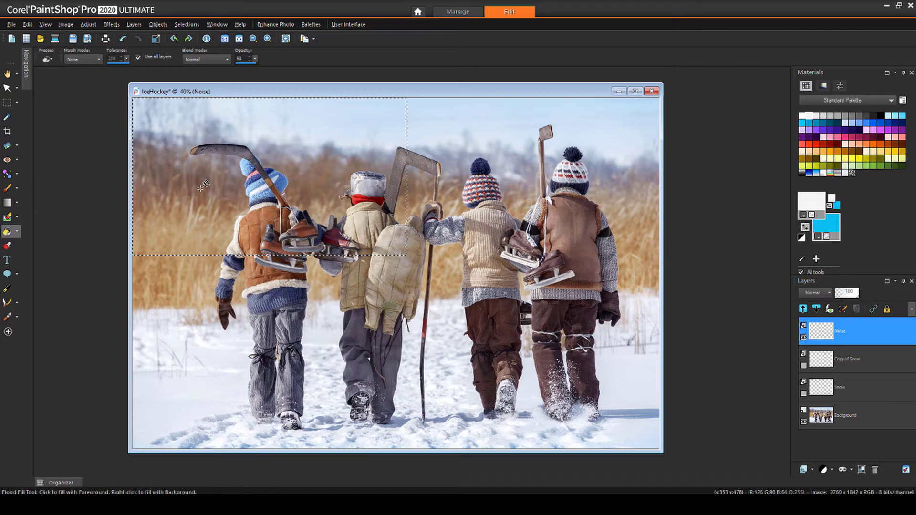
{"action": "left_click", "coordinate": [260, 178]}
{"action": "key", "text": "ctrl+d"}
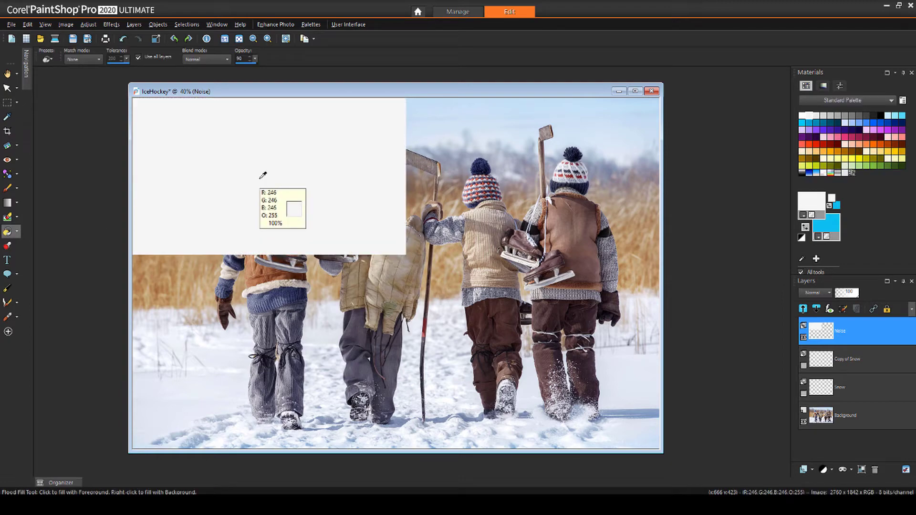
{"action": "scroll", "coordinate": [223, 139], "scroll_direction": "up", "scroll_amount": 4}
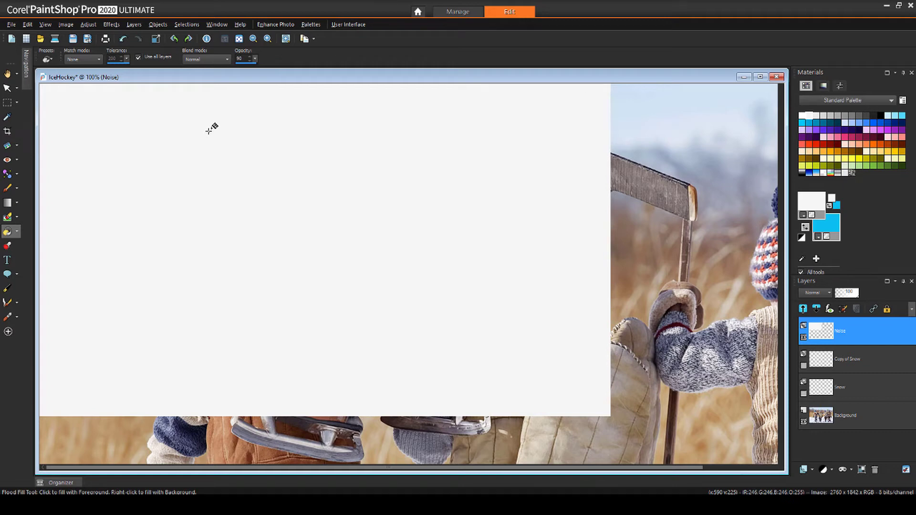
- Add Random noise at amount 3 to the near-white rectangle
{"action": "left_click", "coordinate": [93, 26]}
{"action": "mouse_move", "coordinate": [158, 173]}
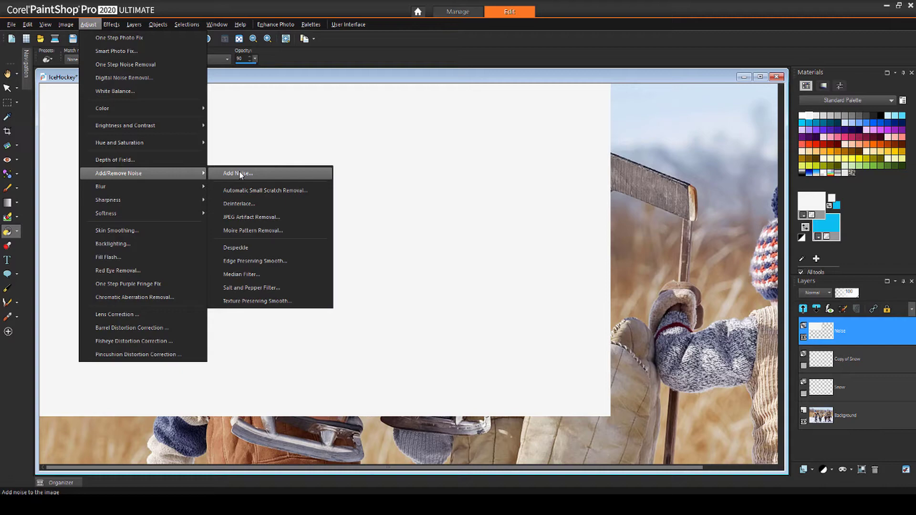
{"action": "left_click", "coordinate": [261, 175]}
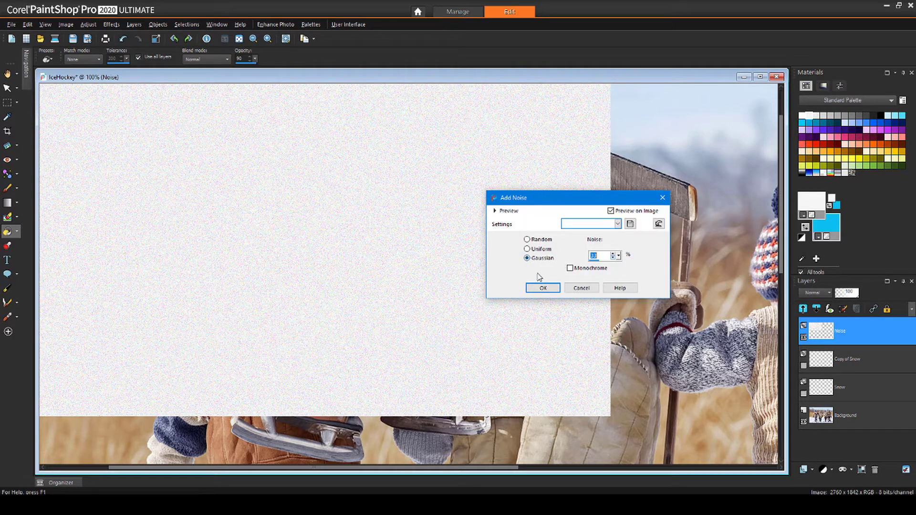
{"action": "left_click", "coordinate": [528, 249]}
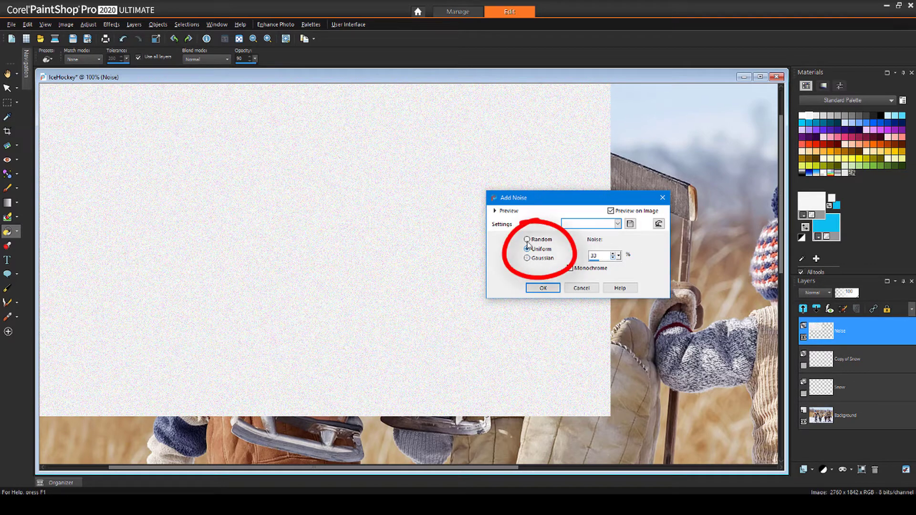
{"action": "left_click", "coordinate": [527, 239]}
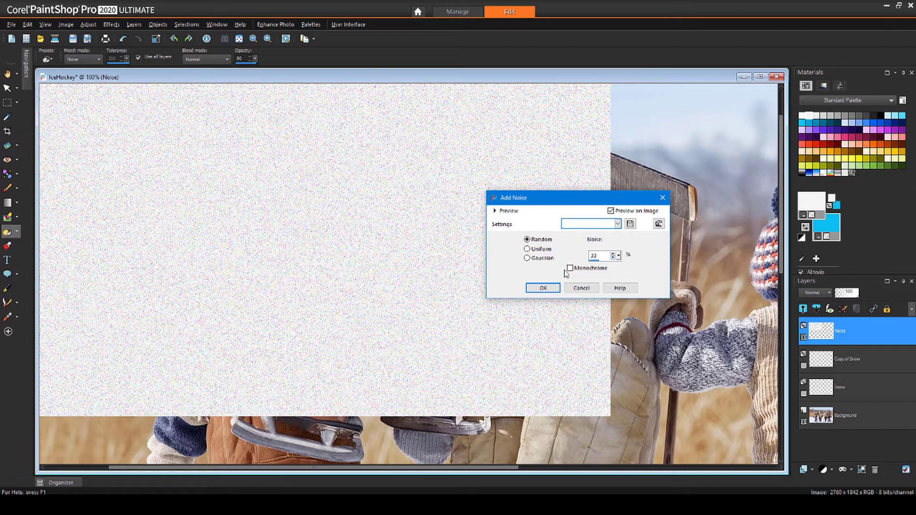
{"action": "double_click", "coordinate": [591, 258]}
{"action": "type", "text": "4"}
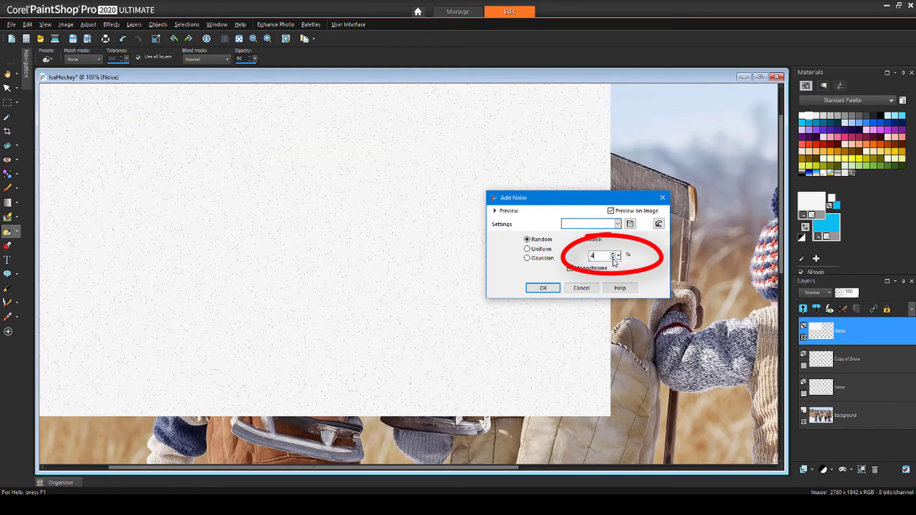
{"action": "left_click", "coordinate": [612, 258]}
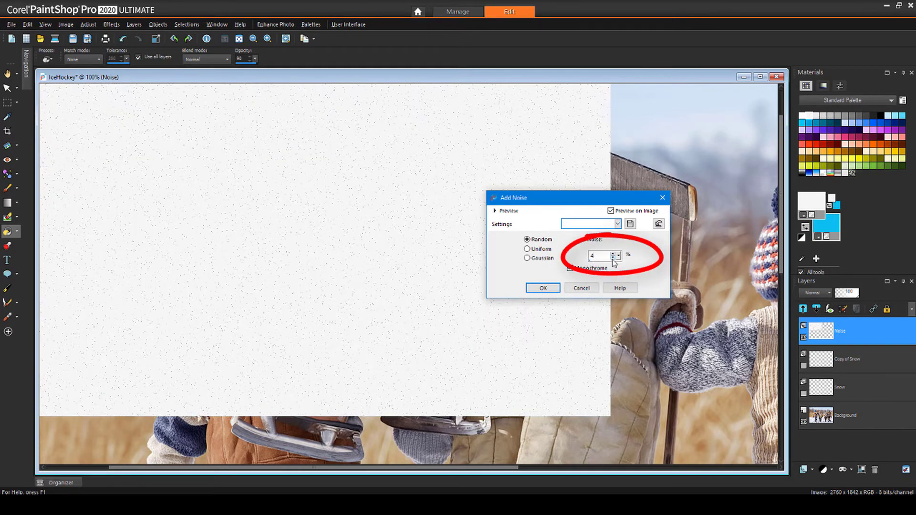
{"action": "left_click", "coordinate": [545, 288]}
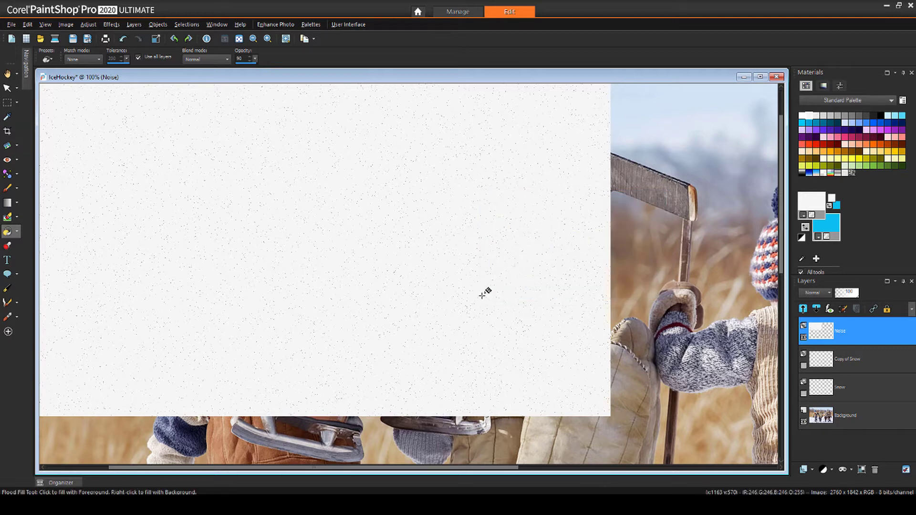
- Try a Threshold of 151 on the noise, then cancel it
{"action": "left_click", "coordinate": [89, 26]}
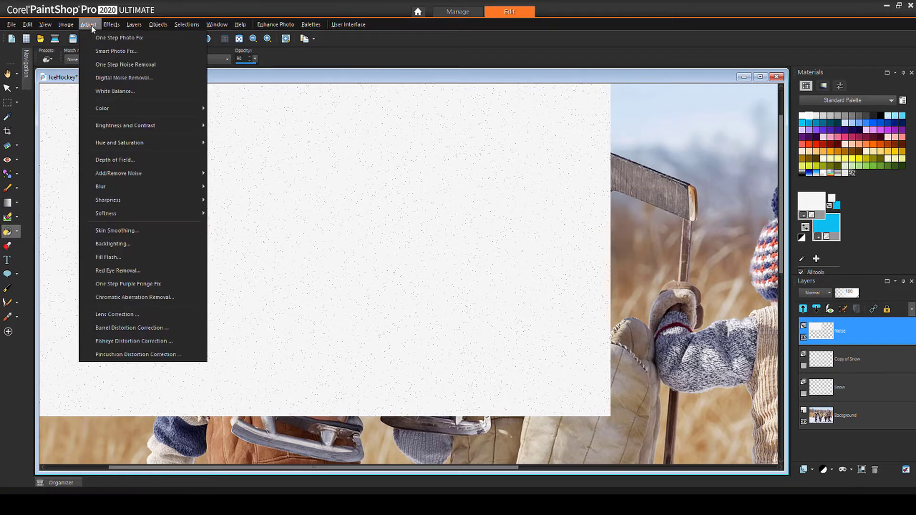
{"action": "mouse_move", "coordinate": [173, 125]}
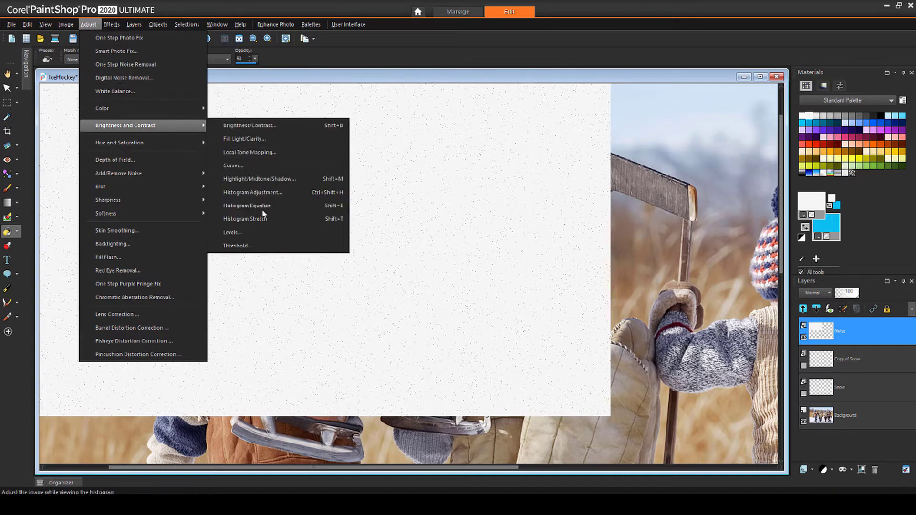
{"action": "left_click", "coordinate": [268, 245]}
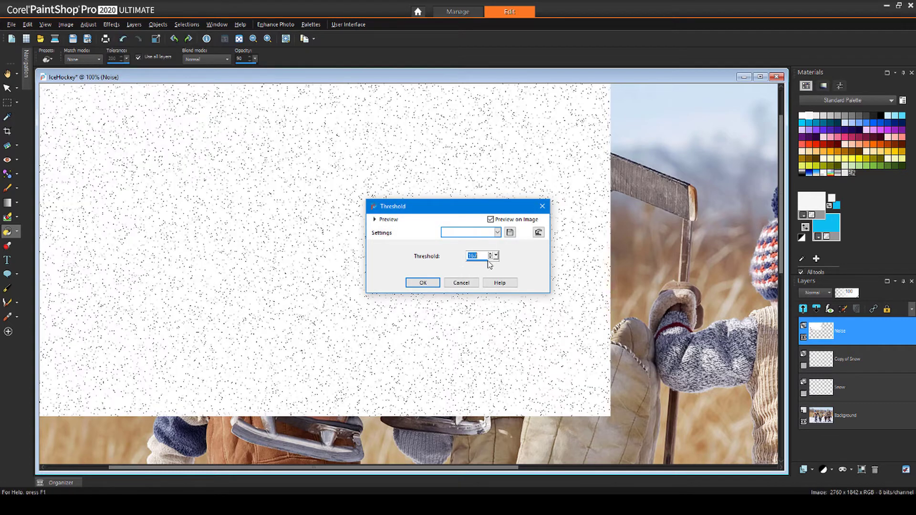
{"action": "left_click", "coordinate": [489, 258]}
{"action": "left_click", "coordinate": [470, 283]}
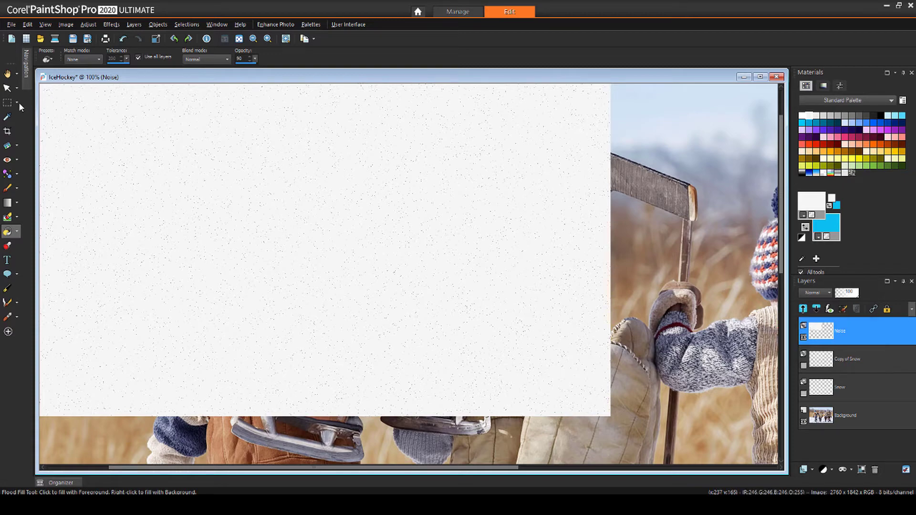
- Scale the Noise layer to about 228% so it covers the whole photo
{"action": "left_click", "coordinate": [6, 90]}
{"action": "scroll", "coordinate": [202, 141], "scroll_direction": "down", "scroll_amount": 3}
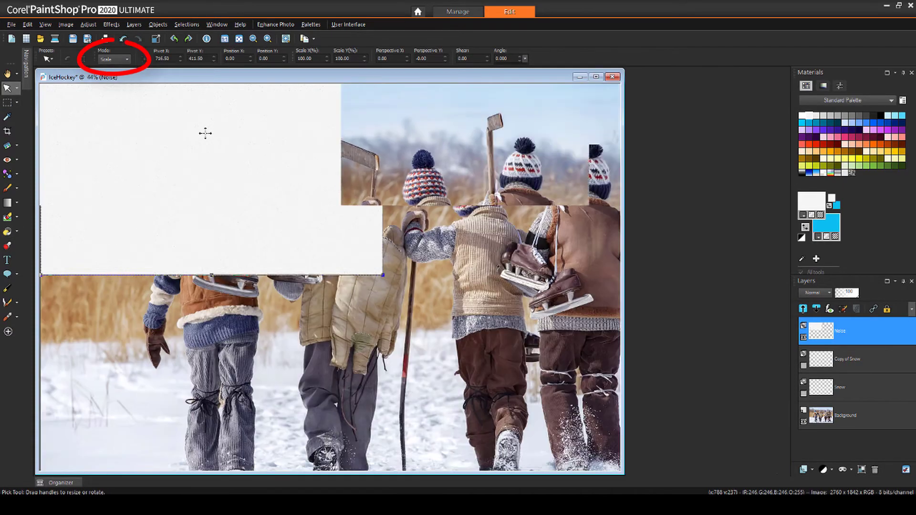
{"action": "scroll", "coordinate": [211, 132], "scroll_direction": "down", "scroll_amount": 1}
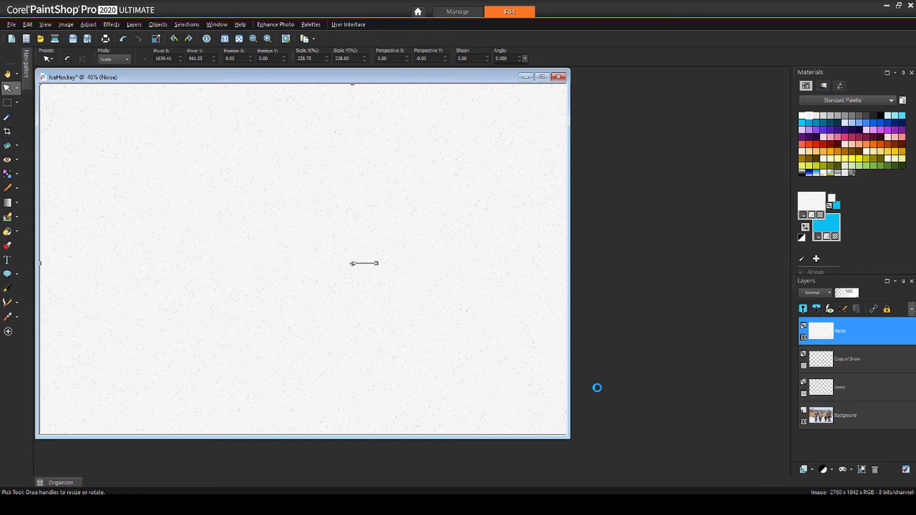
{"action": "scroll", "coordinate": [117, 128], "scroll_direction": "up", "scroll_amount": 5}
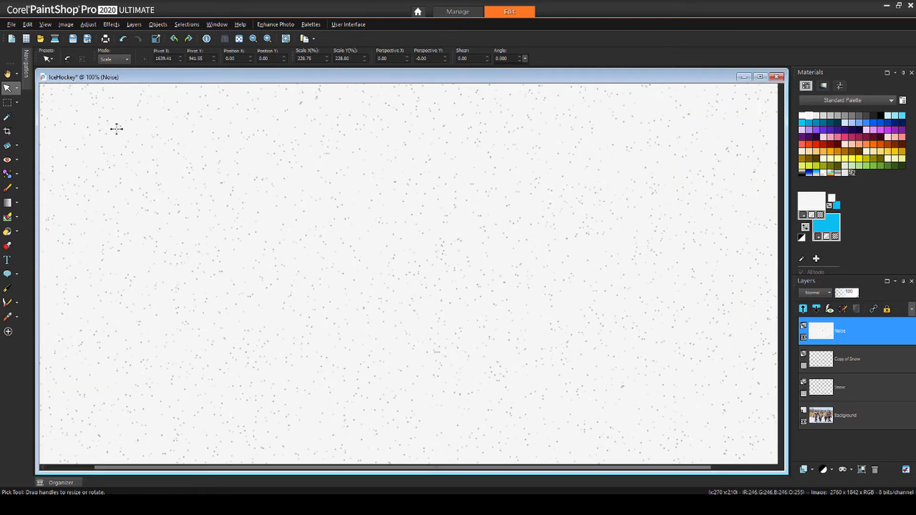
- Magic-wand select the Noise layer's white background, remove it, and deselect
{"action": "left_click", "coordinate": [17, 103]}
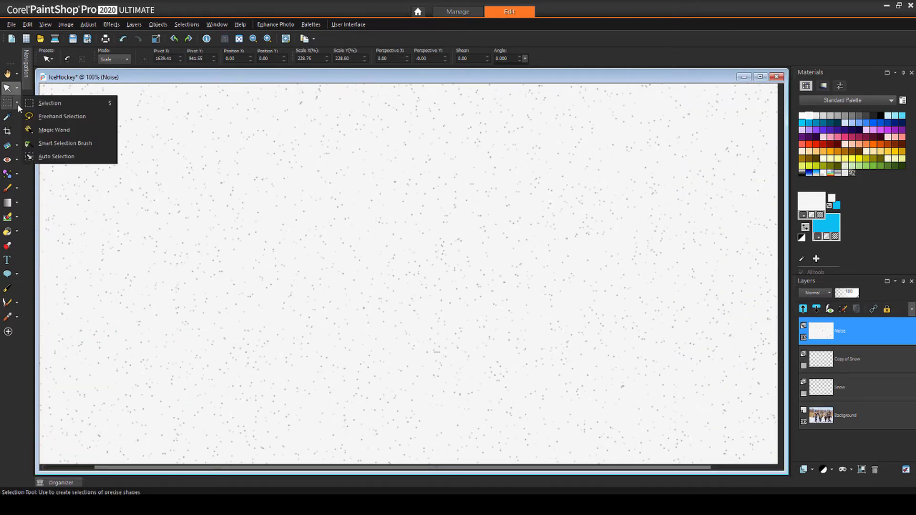
{"action": "left_click", "coordinate": [54, 130]}
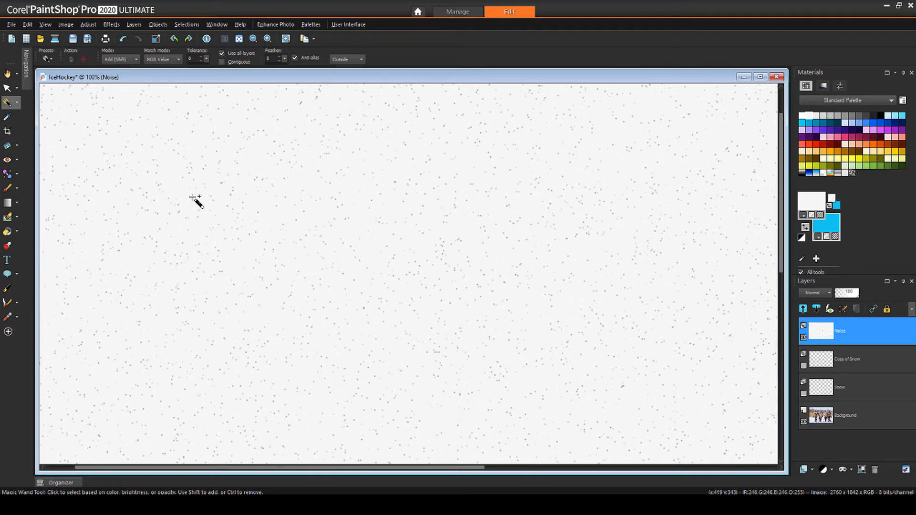
{"action": "left_click", "coordinate": [267, 222]}
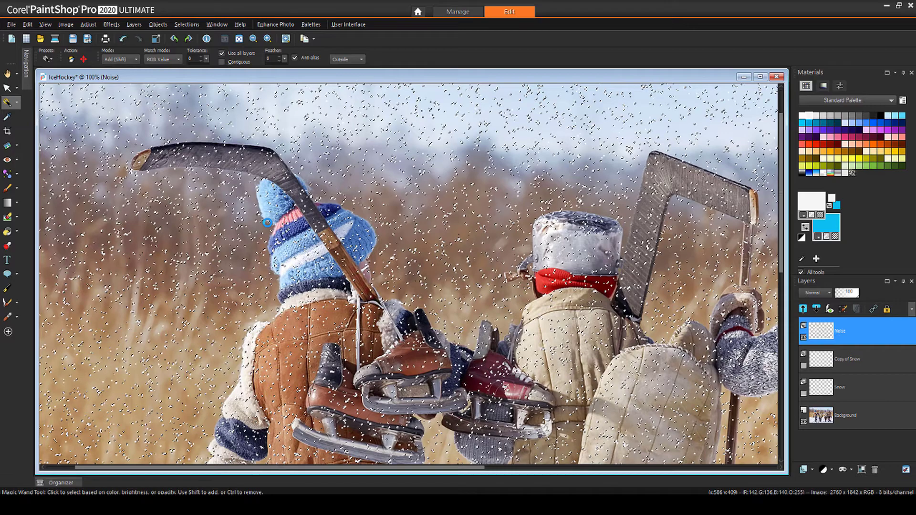
{"action": "key", "text": "ctrl+d"}
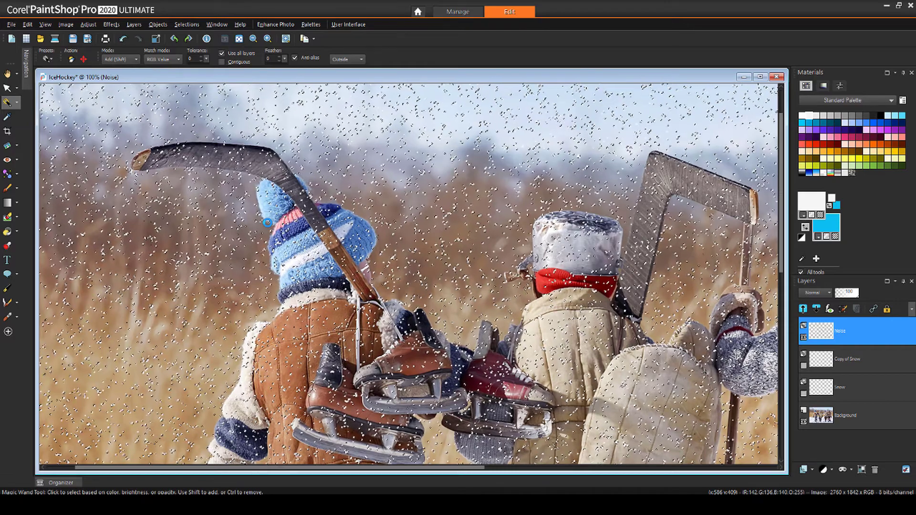
{"action": "key", "text": "shift"}
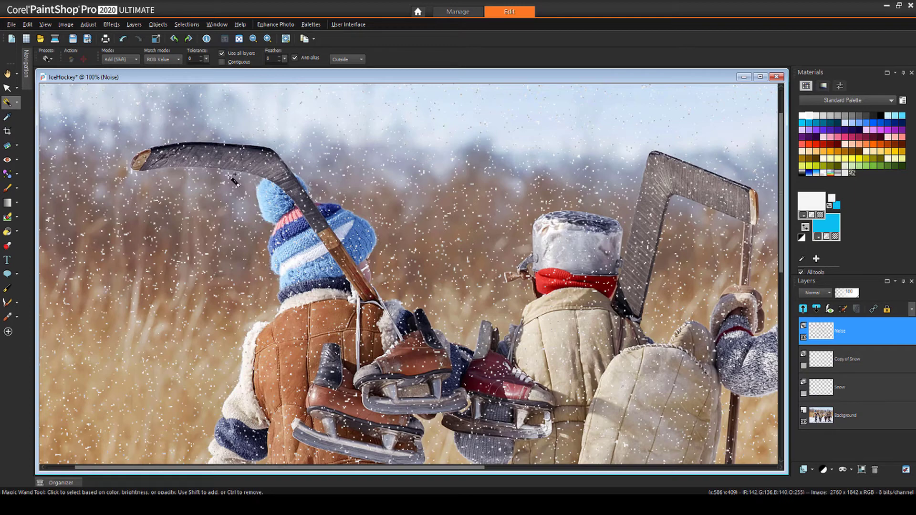
- Raise the Noise layer's brightness to 255 so the specks turn pure white
{"action": "left_click", "coordinate": [88, 25]}
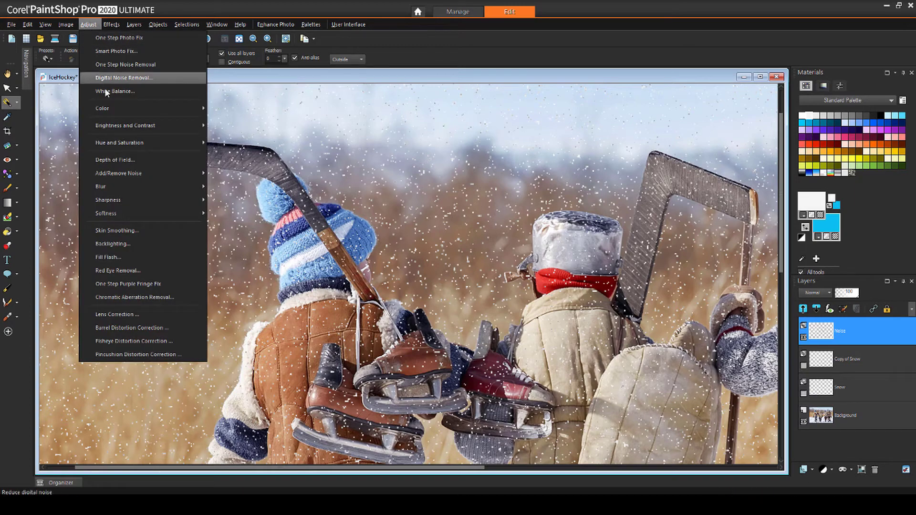
{"action": "mouse_move", "coordinate": [162, 126]}
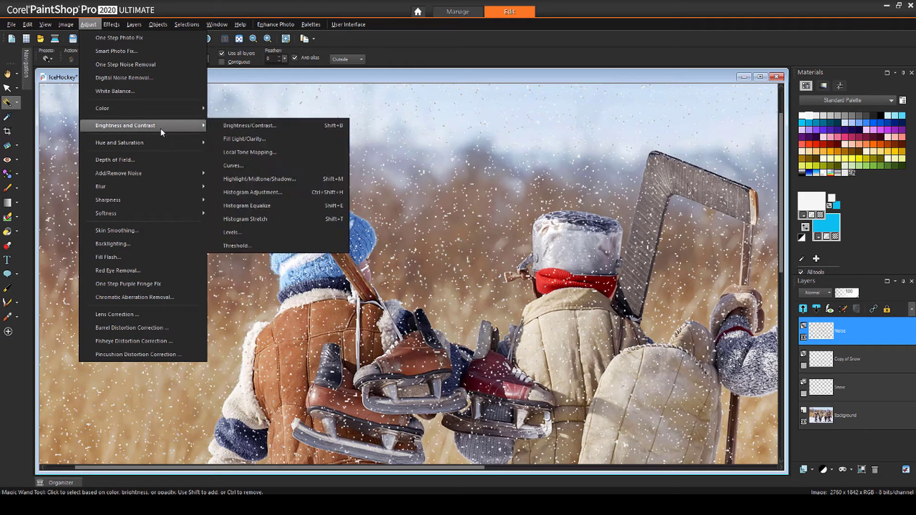
{"action": "left_click", "coordinate": [230, 126]}
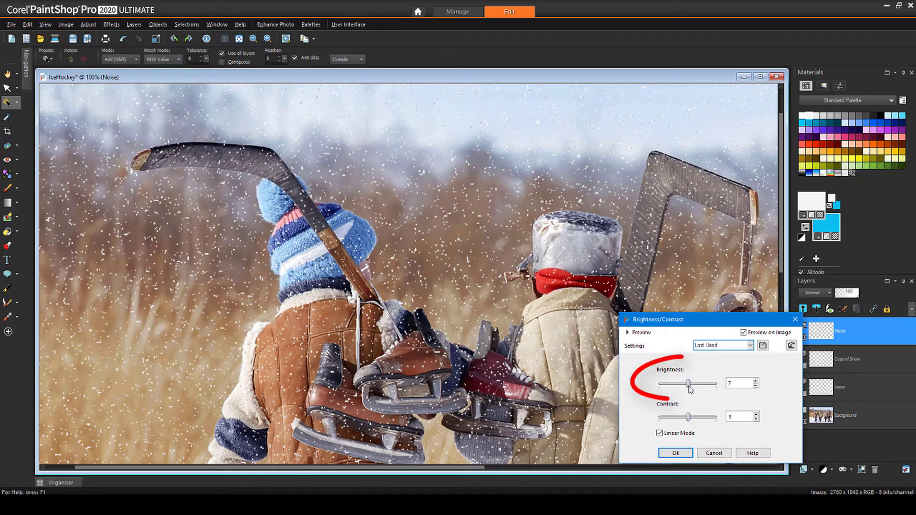
{"action": "left_click_drag", "start_coordinate": [691, 384], "coordinate": [712, 385]}
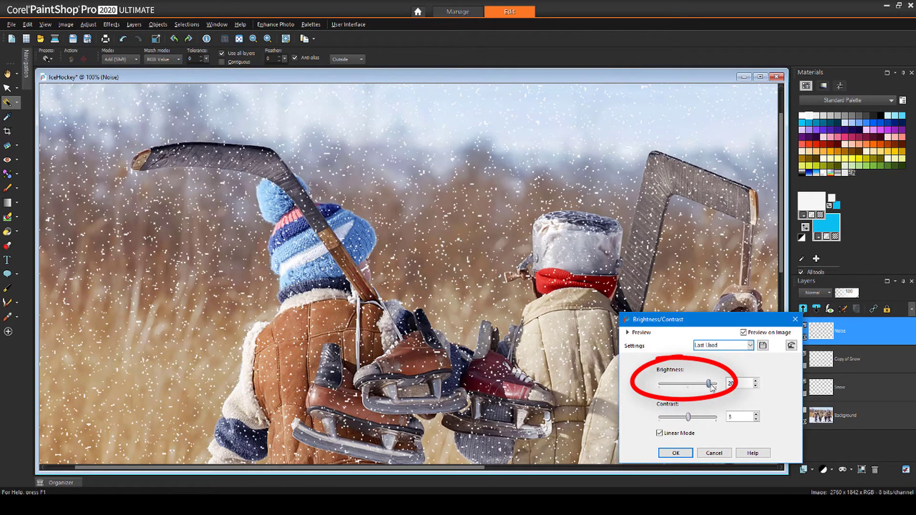
{"action": "left_click", "coordinate": [675, 452]}
{"action": "scroll", "coordinate": [435, 281], "scroll_direction": "down", "scroll_amount": 1}
{"action": "scroll", "coordinate": [435, 282], "scroll_direction": "down", "scroll_amount": 3}
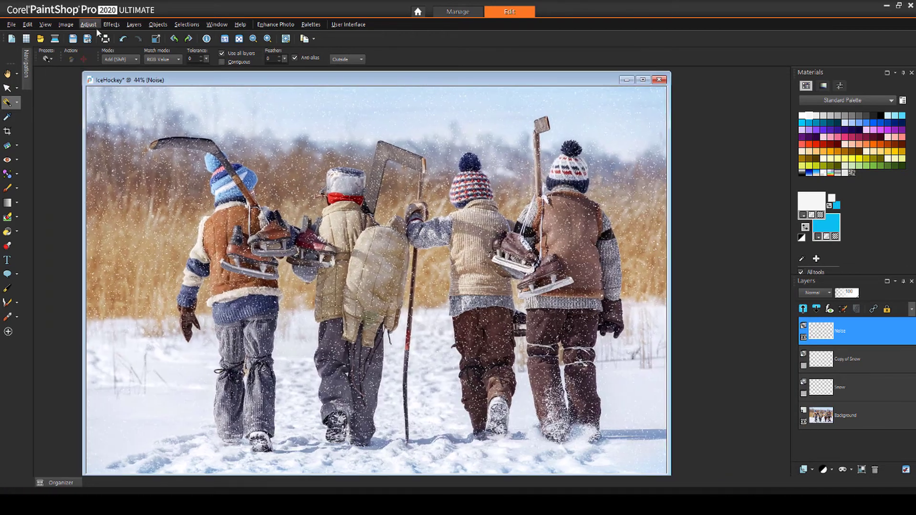
- Streak the white specks with a Motion Blur at 0° angle and strength 15
{"action": "left_click", "coordinate": [88, 25]}
{"action": "mouse_move", "coordinate": [109, 186]}
{"action": "left_click", "coordinate": [238, 242]}
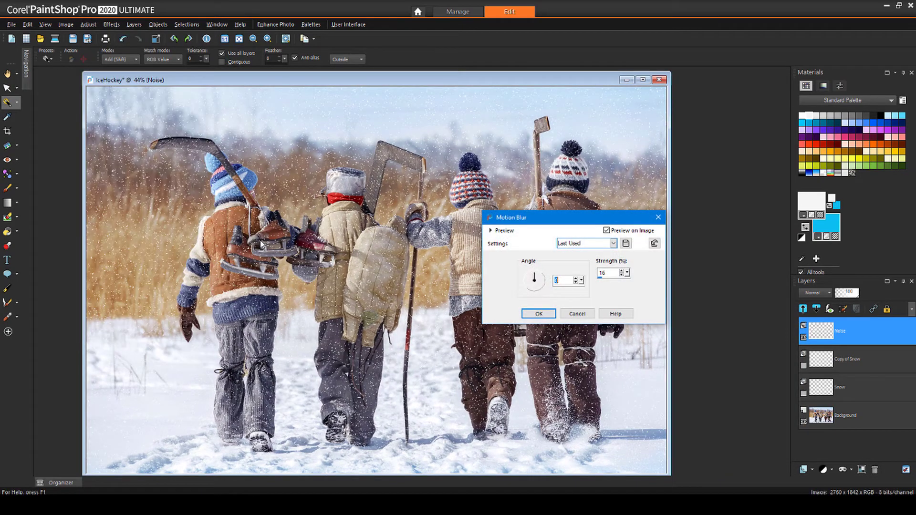
{"action": "left_click", "coordinate": [620, 275]}
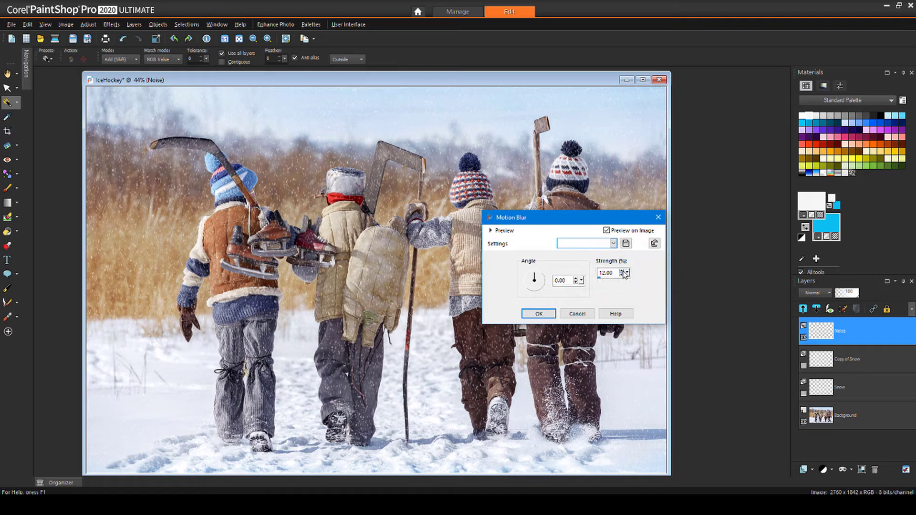
{"action": "left_click", "coordinate": [538, 314]}
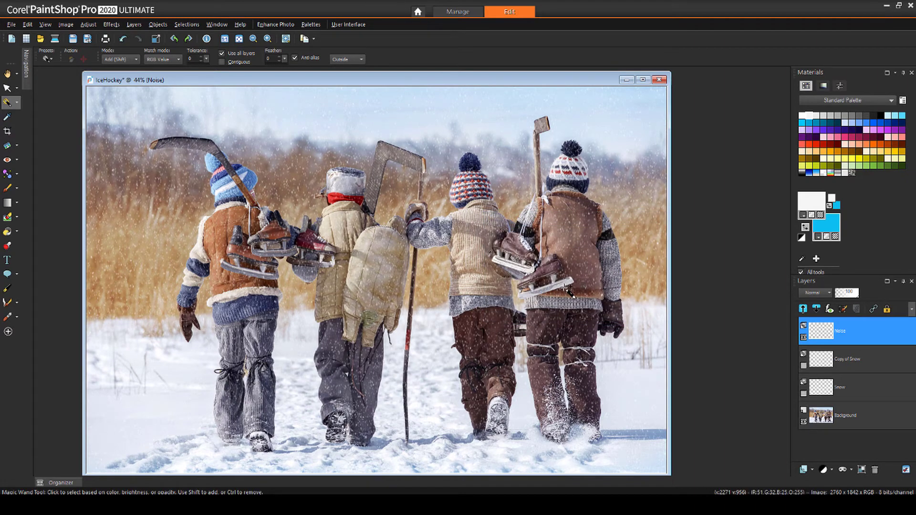
- Enlarge the IceHockey window and scale the Noise layer to about 185% beyond the canvas edges
{"action": "scroll", "coordinate": [567, 291], "scroll_direction": "down", "scroll_amount": 6}
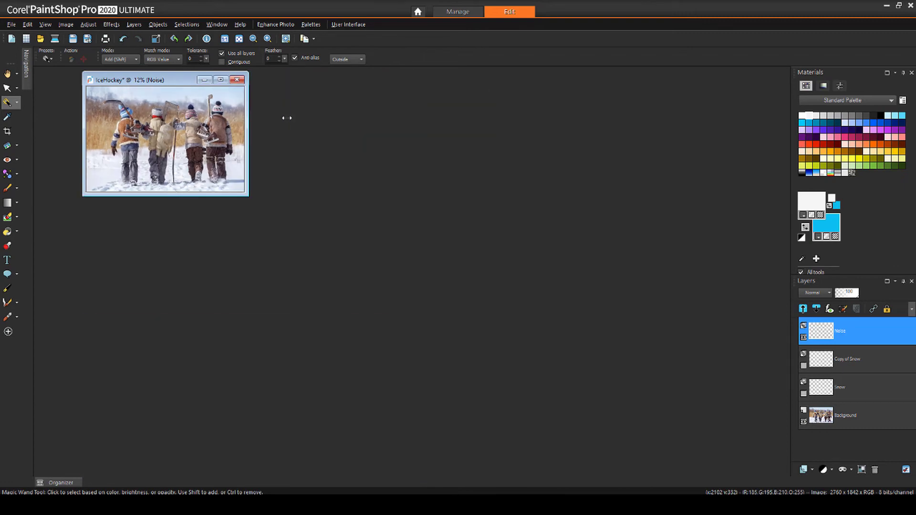
{"action": "left_click_drag", "start_coordinate": [249, 198], "coordinate": [646, 405]}
{"action": "left_click", "coordinate": [7, 88]}
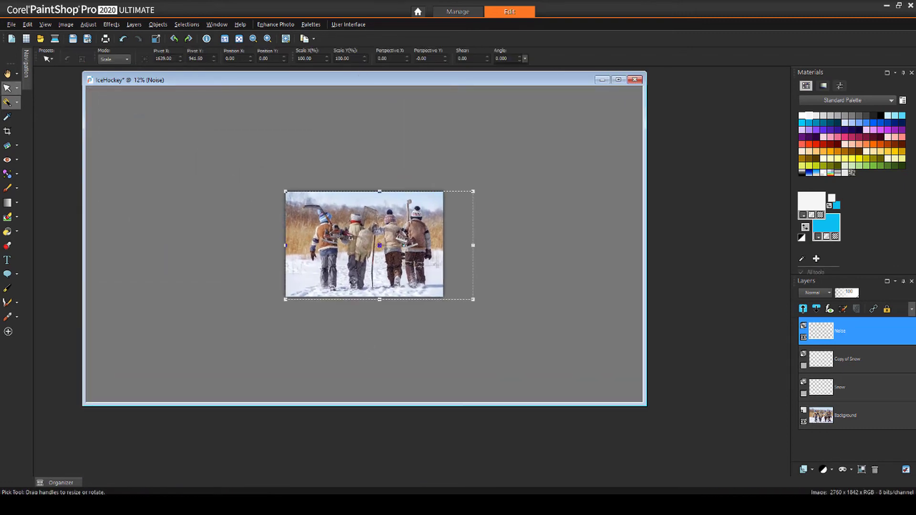
{"action": "left_click_drag", "start_coordinate": [284, 190], "coordinate": [204, 143]}
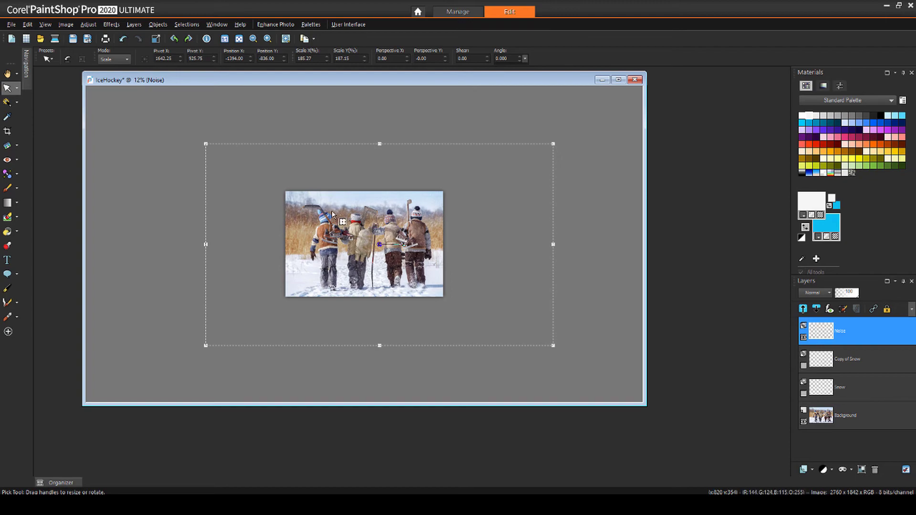
{"action": "scroll", "coordinate": [329, 114], "scroll_direction": "up", "scroll_amount": 5}
{"action": "left_click_drag", "start_coordinate": [332, 80], "coordinate": [351, 80]}
{"action": "key", "text": "s"}
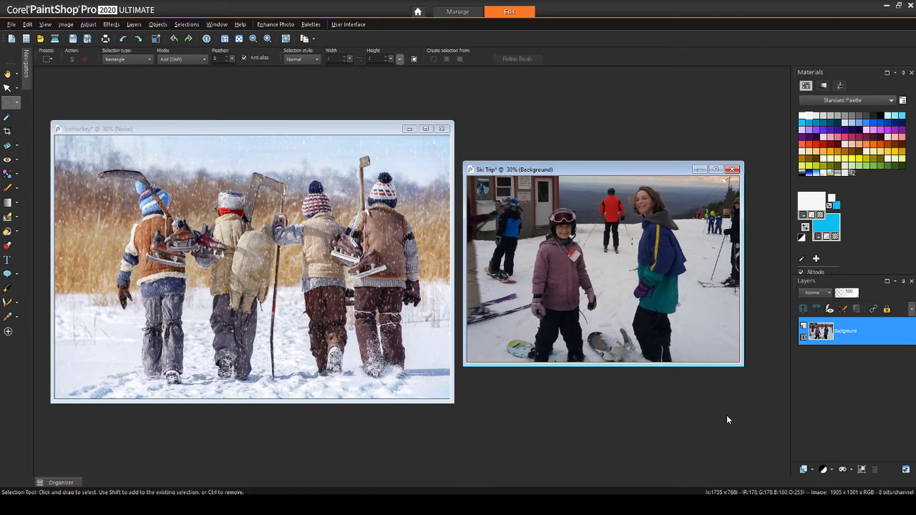
- Drag the Noise layer out of IceHockey into a new transparent 4264 x 2851 image
{"action": "left_click", "coordinate": [358, 128]}
{"action": "mouse_move", "coordinate": [851, 331]}
{"action": "left_mouse_down"}
{"action": "mouse_move", "coordinate": [729, 324]}
{"action": "mouse_move", "coordinate": [659, 287]}
{"action": "left_mouse_up"}
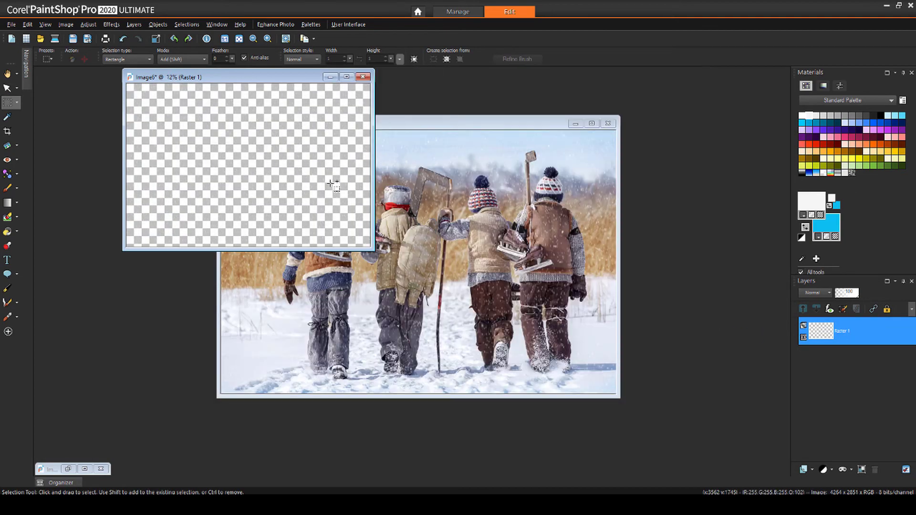
{"action": "left_click_drag", "start_coordinate": [271, 84], "coordinate": [583, 234]}
- Save the new transparent image as the PNG 'Snow Noise'
{"action": "left_click", "coordinate": [11, 24]}
{"action": "left_click", "coordinate": [199, 229]}
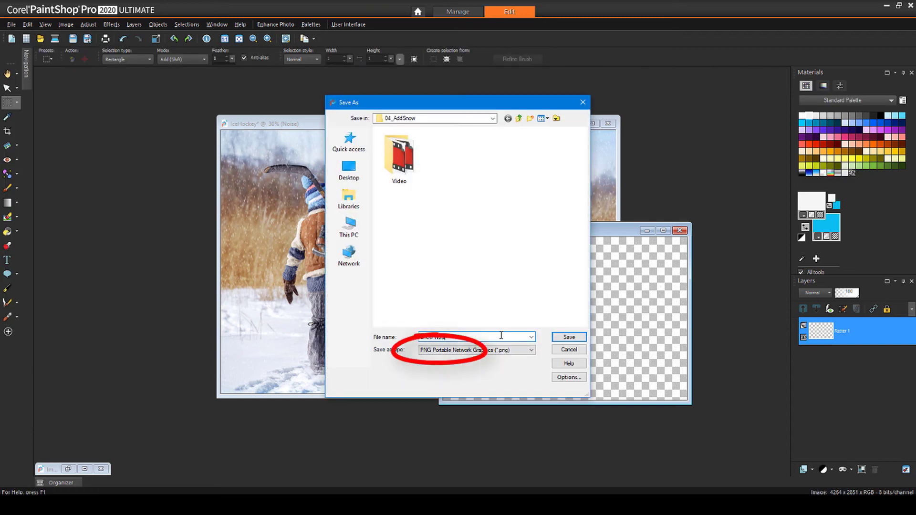
{"action": "left_click", "coordinate": [569, 337]}
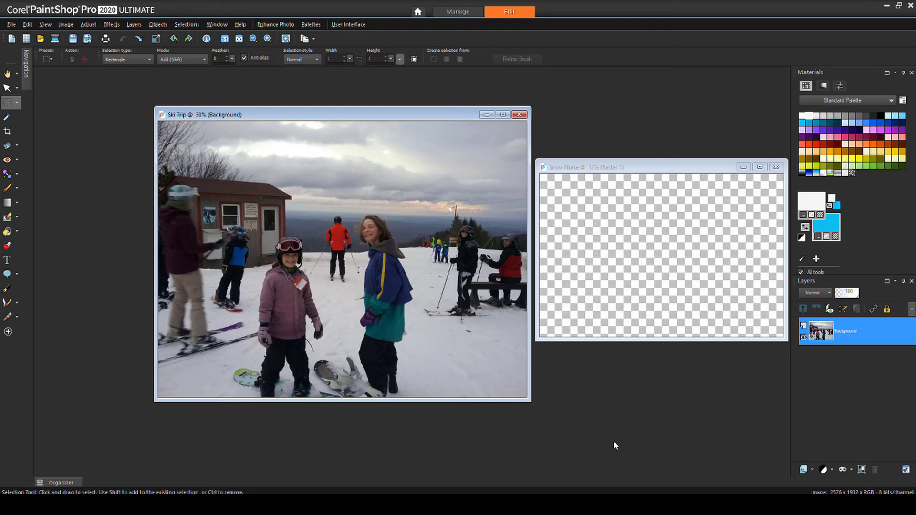
- Copy the Snow Noise Raster 1 layer onto the Ski Trip photo above its Background
{"action": "left_click", "coordinate": [657, 165]}
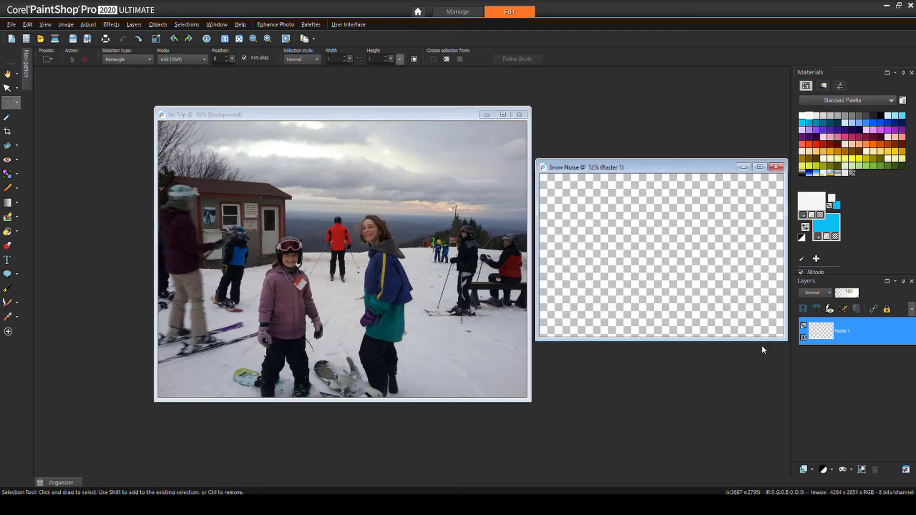
{"action": "left_click_drag", "start_coordinate": [833, 338], "coordinate": [451, 288]}
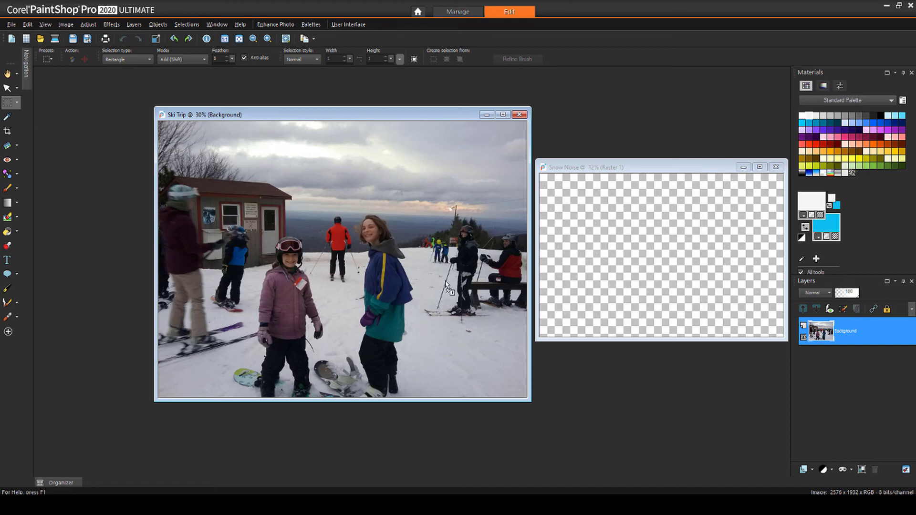